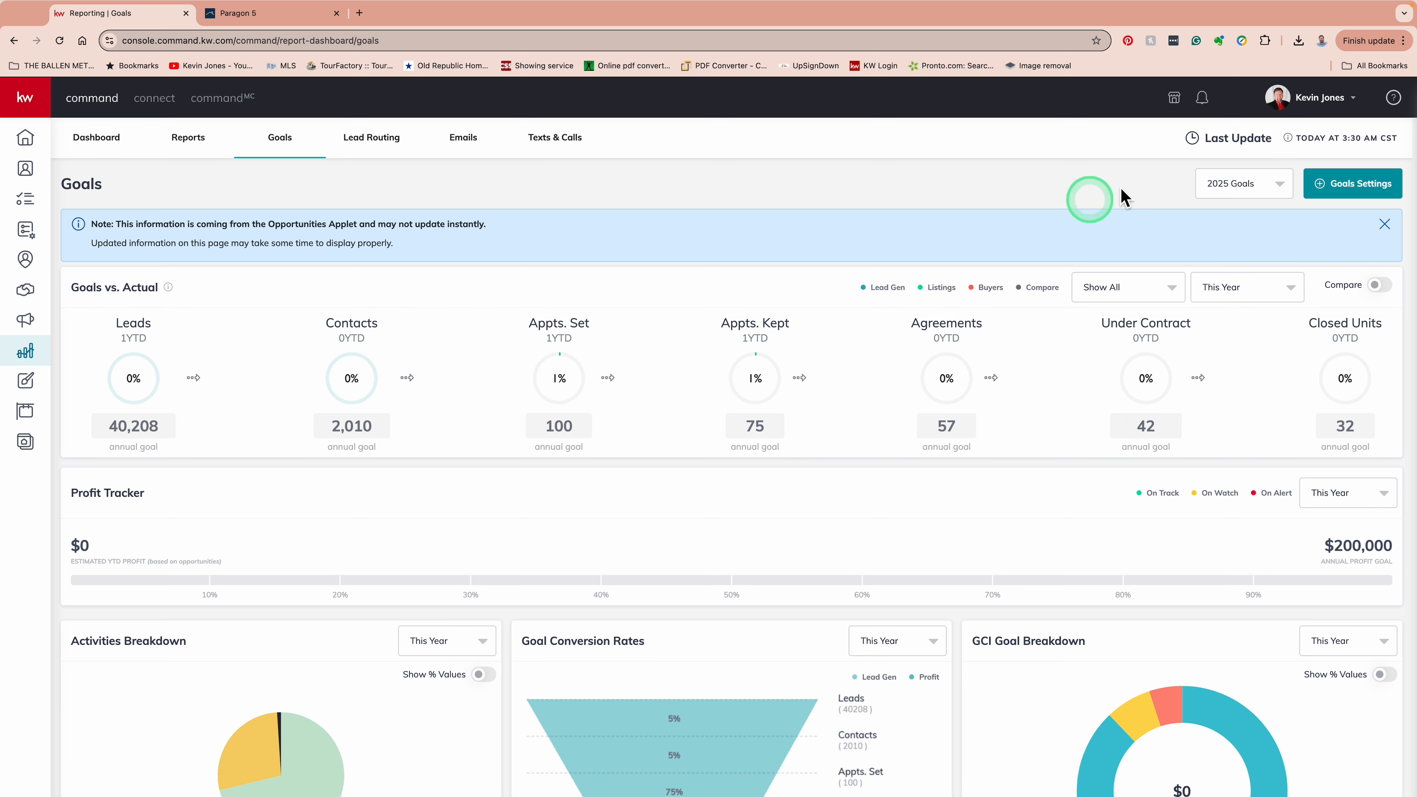
- Open the goals settings for 2025 and set the annual profit goal to $100,000
left_click(1337, 201)
left_click(719, 496)
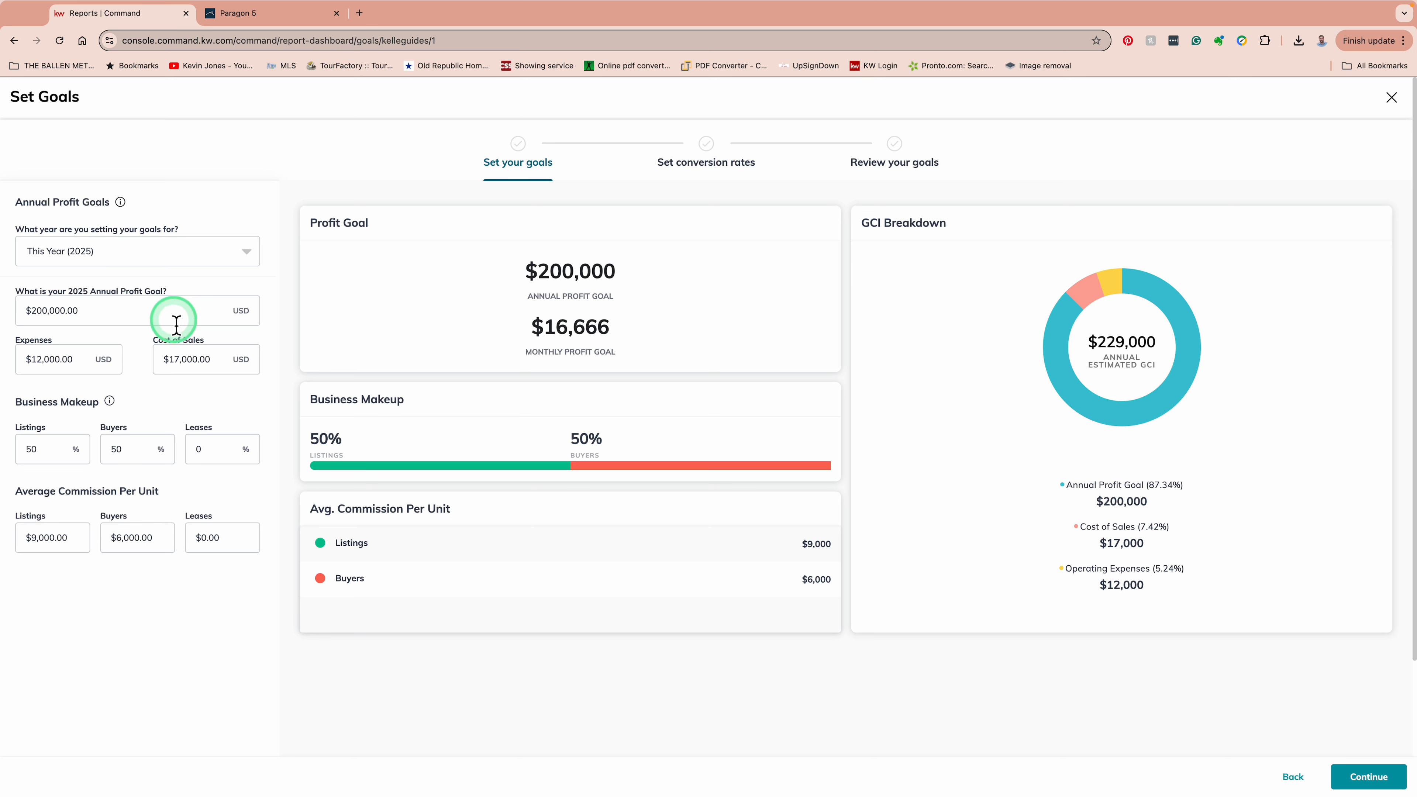
left_click(124, 317)
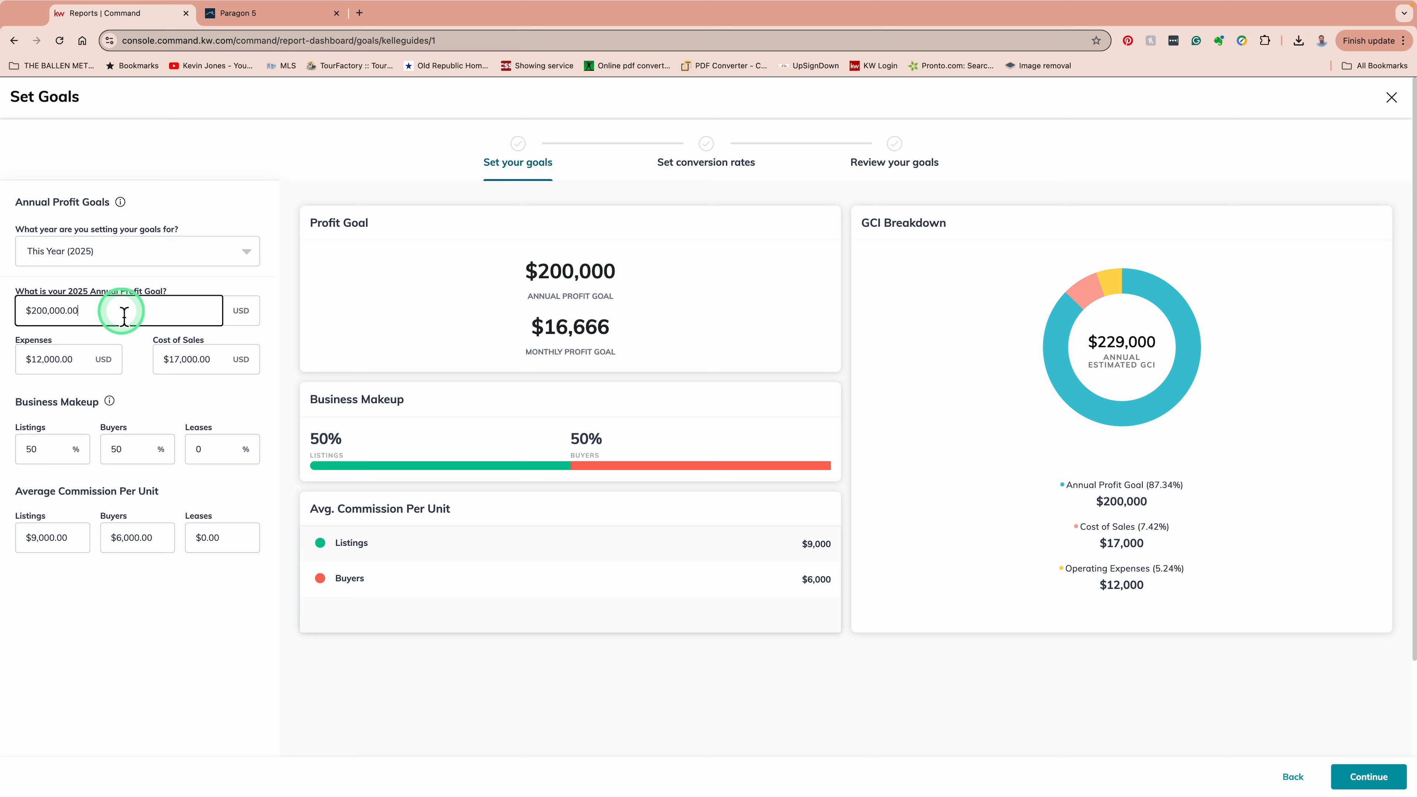
key("BackSpace")
key("BackSpace")
key("BackSpace")
key("BackSpace")
key("BackSpace")
key("BackSpace")
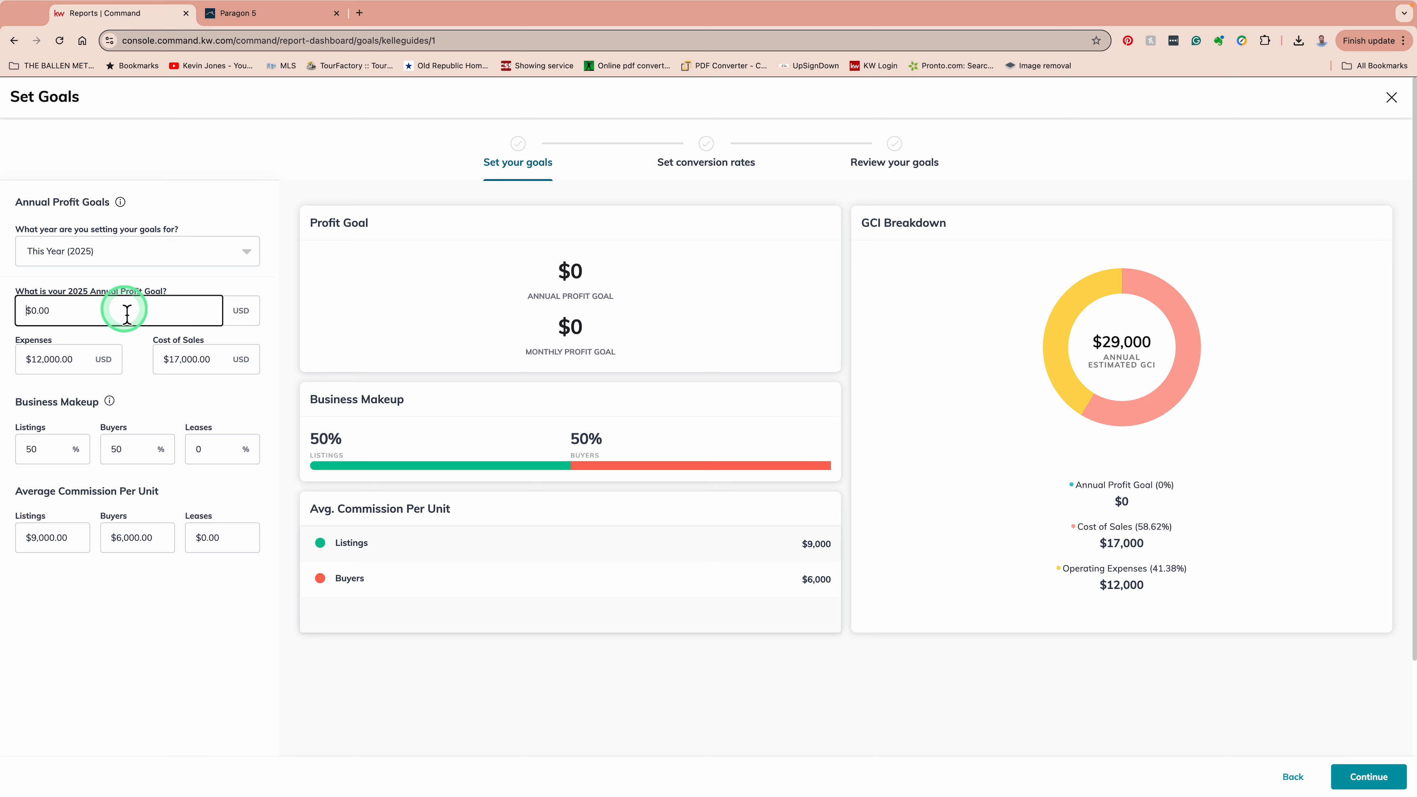
type("10000")
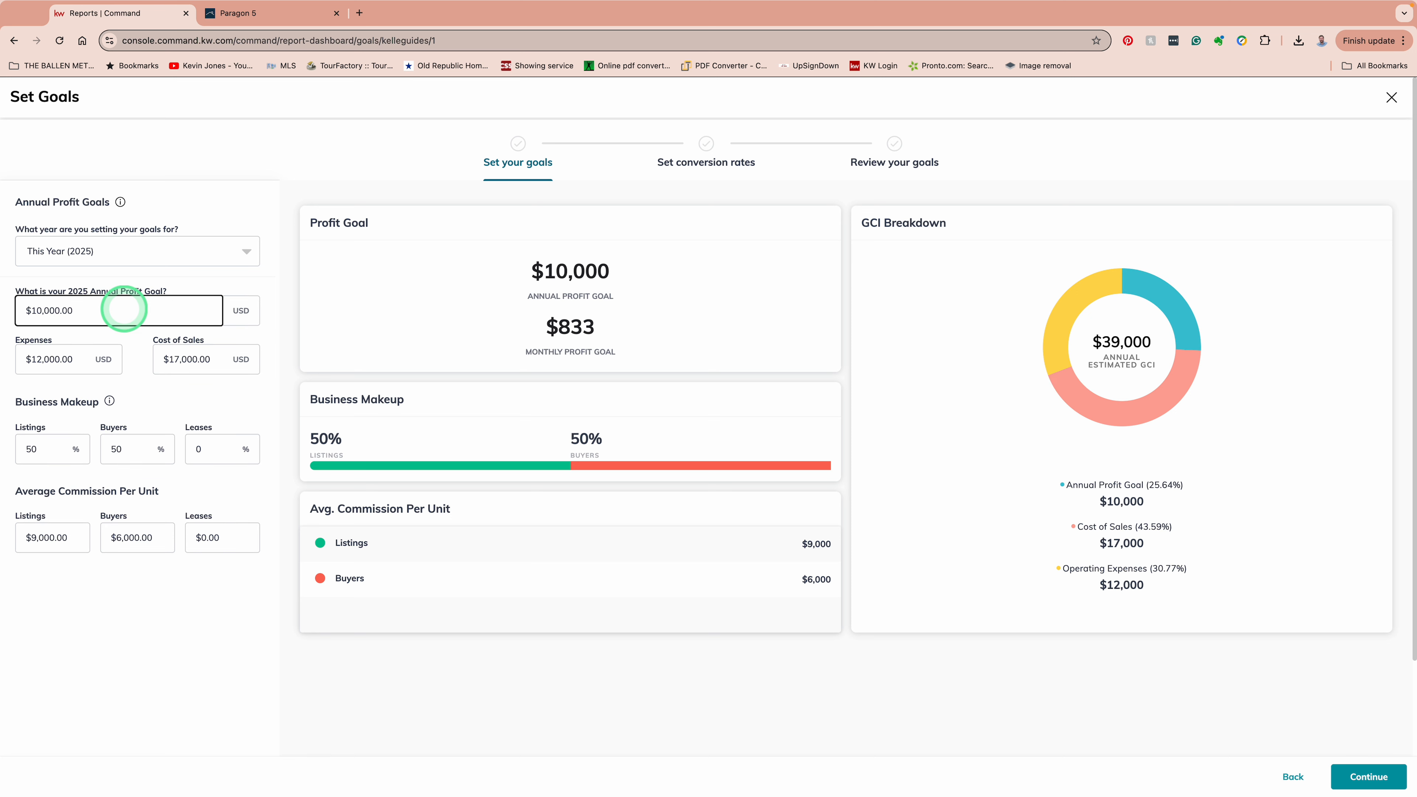
left_click(130, 339)
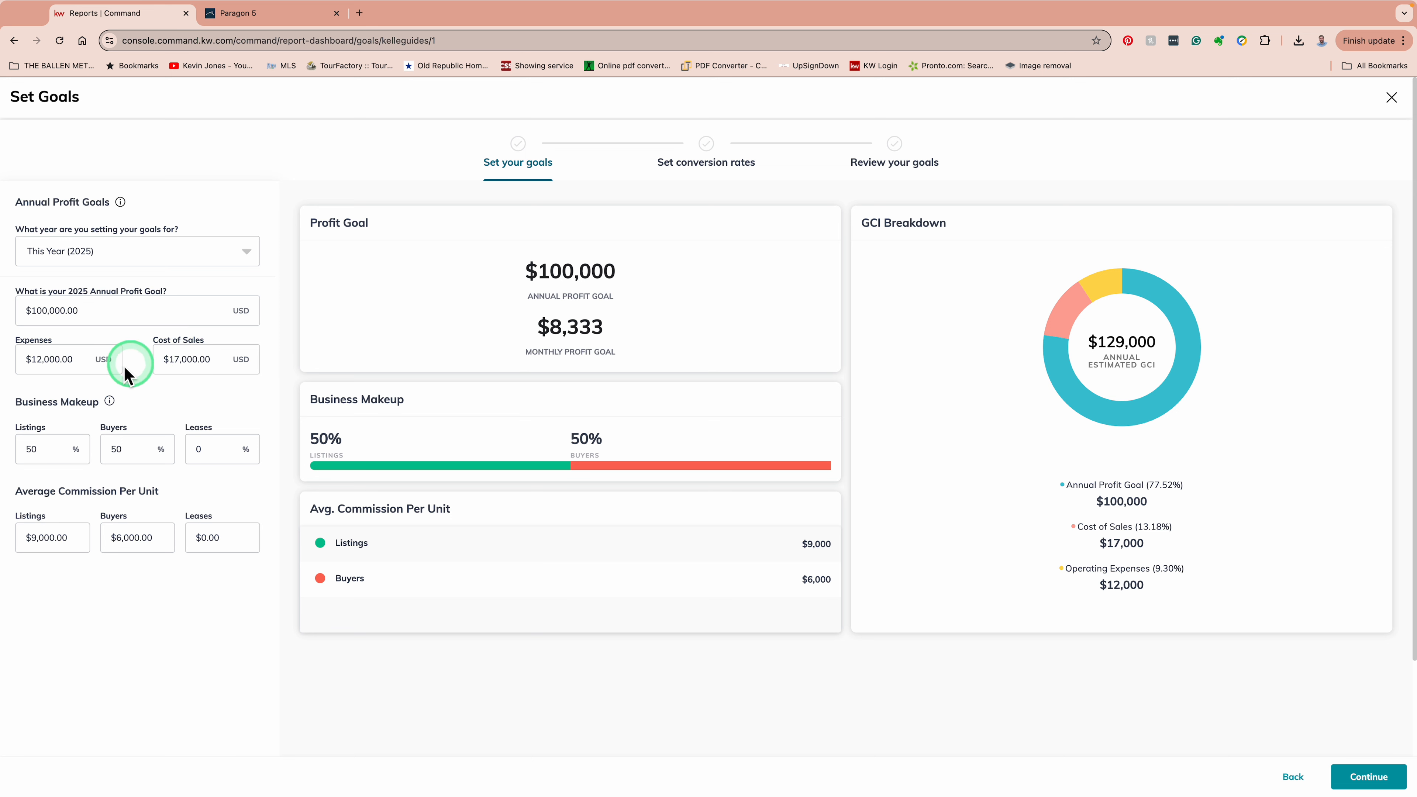
left_click(67, 360)
left_click_drag(66, 360, 16, 361)
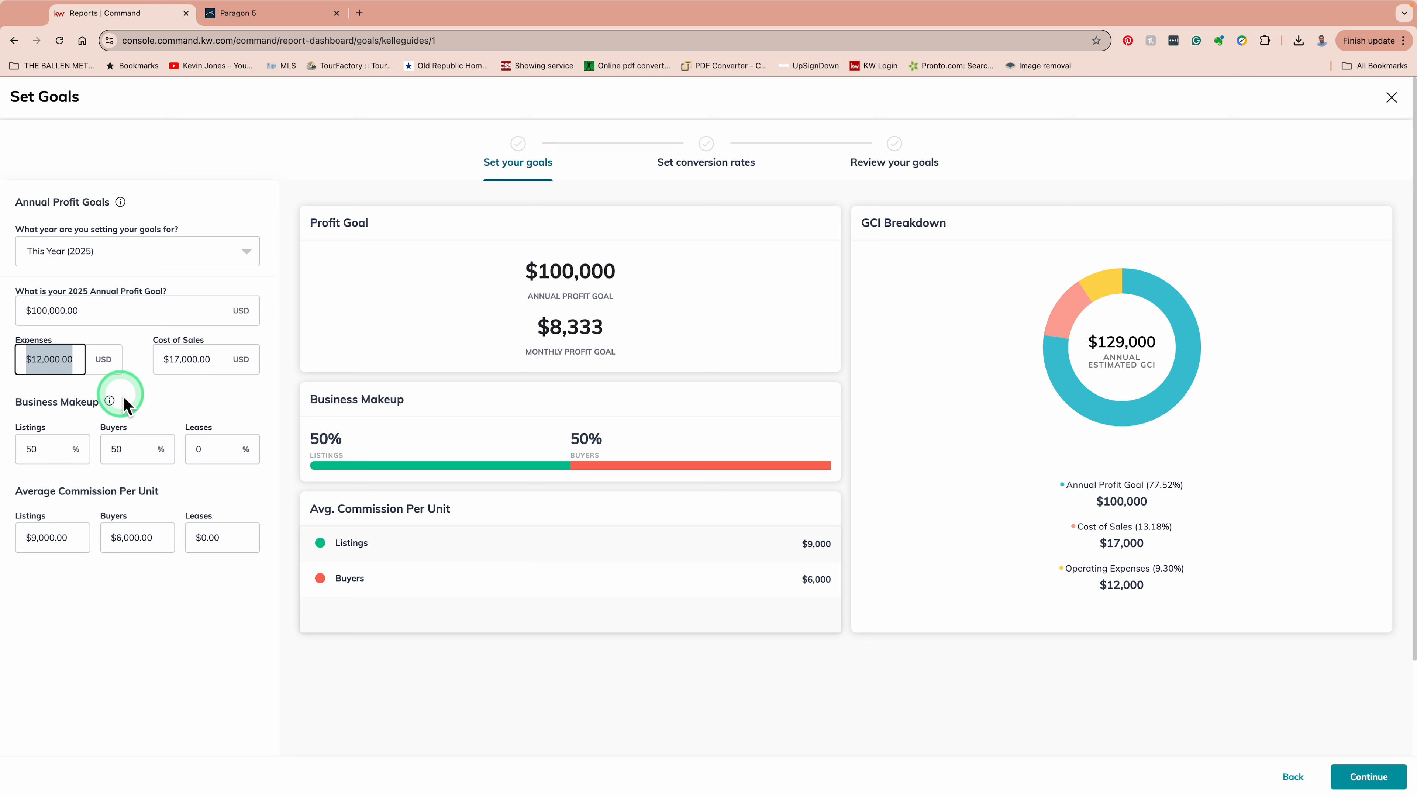
left_click(77, 363)
left_click(132, 382)
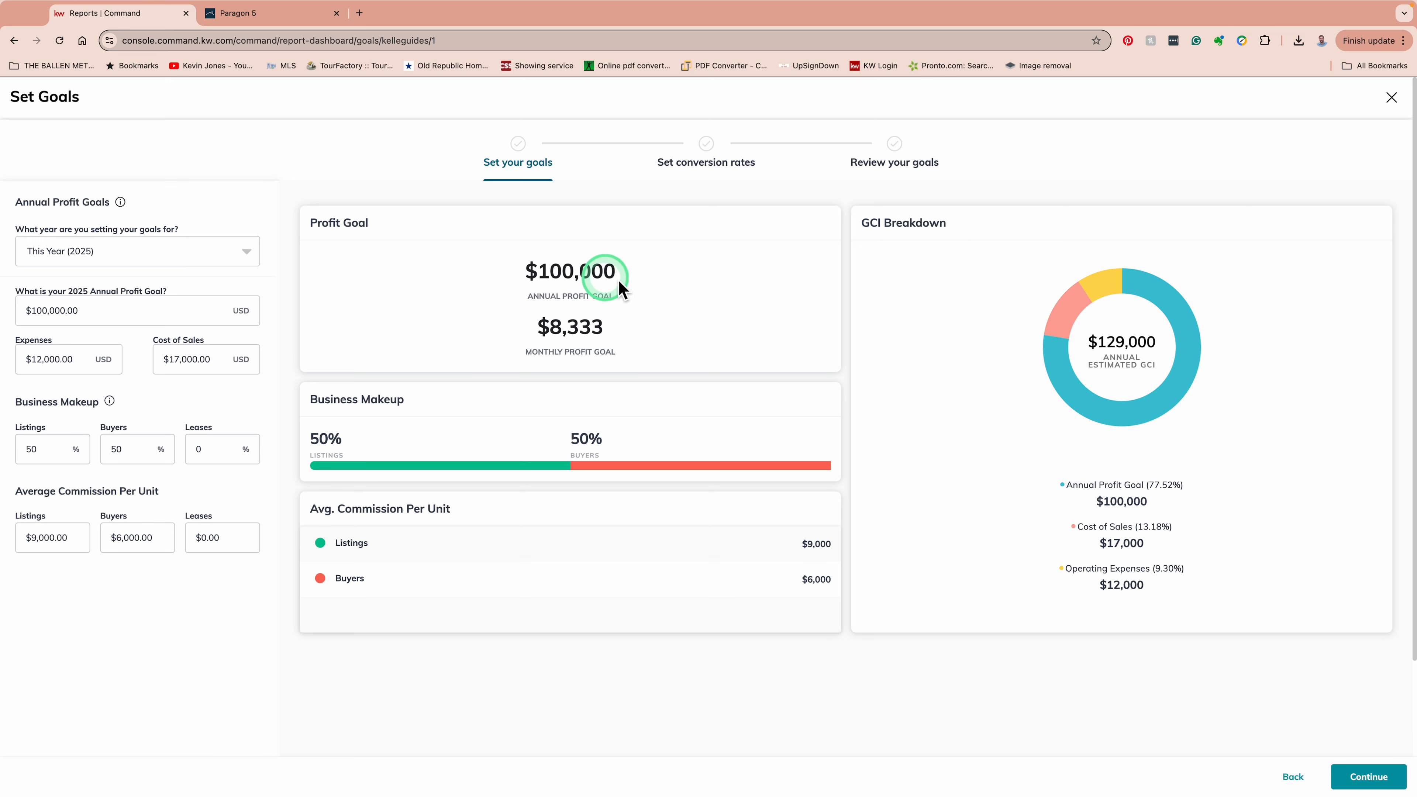
mouse_move(1118, 371)
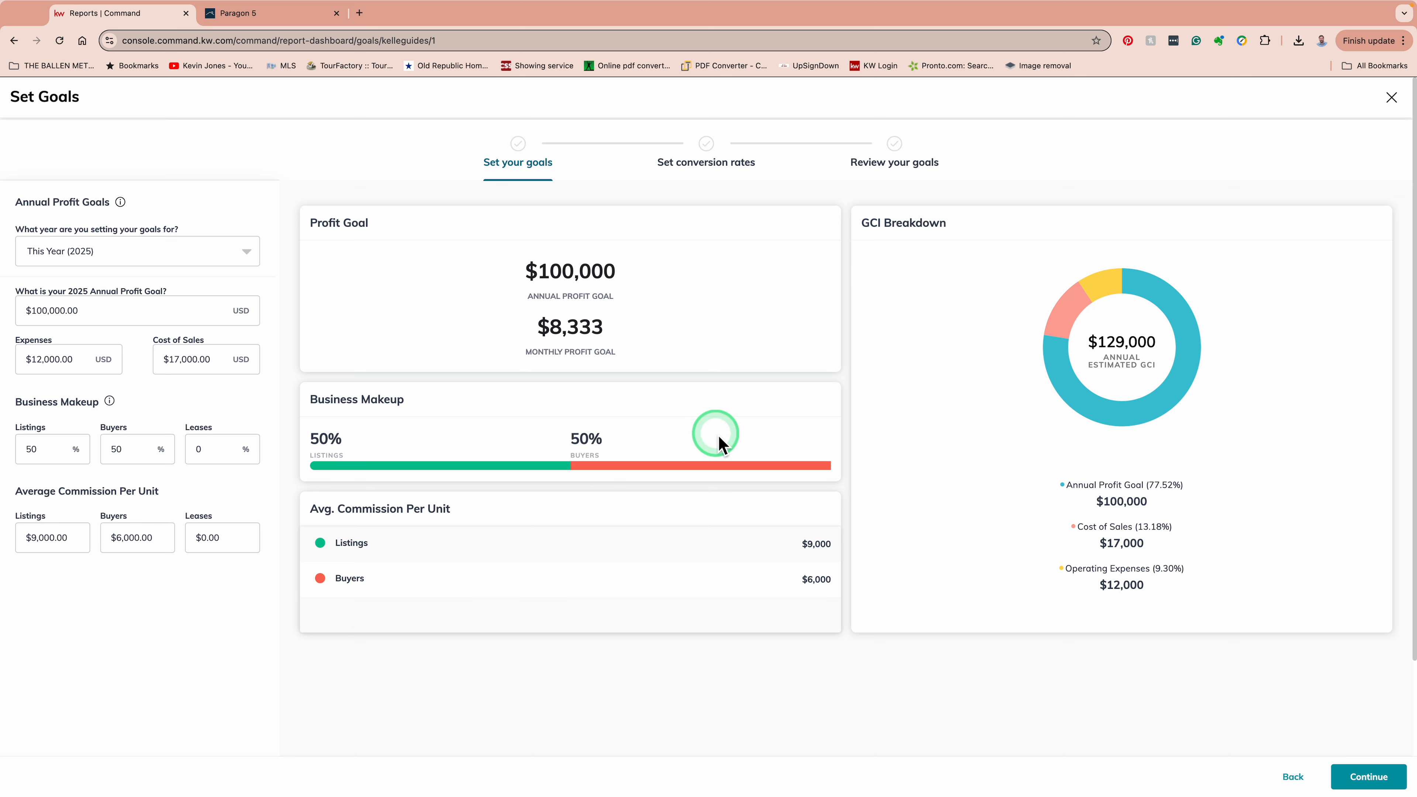
- Set the business makeup to 70% listings and 30% buyers
left_click(60, 451)
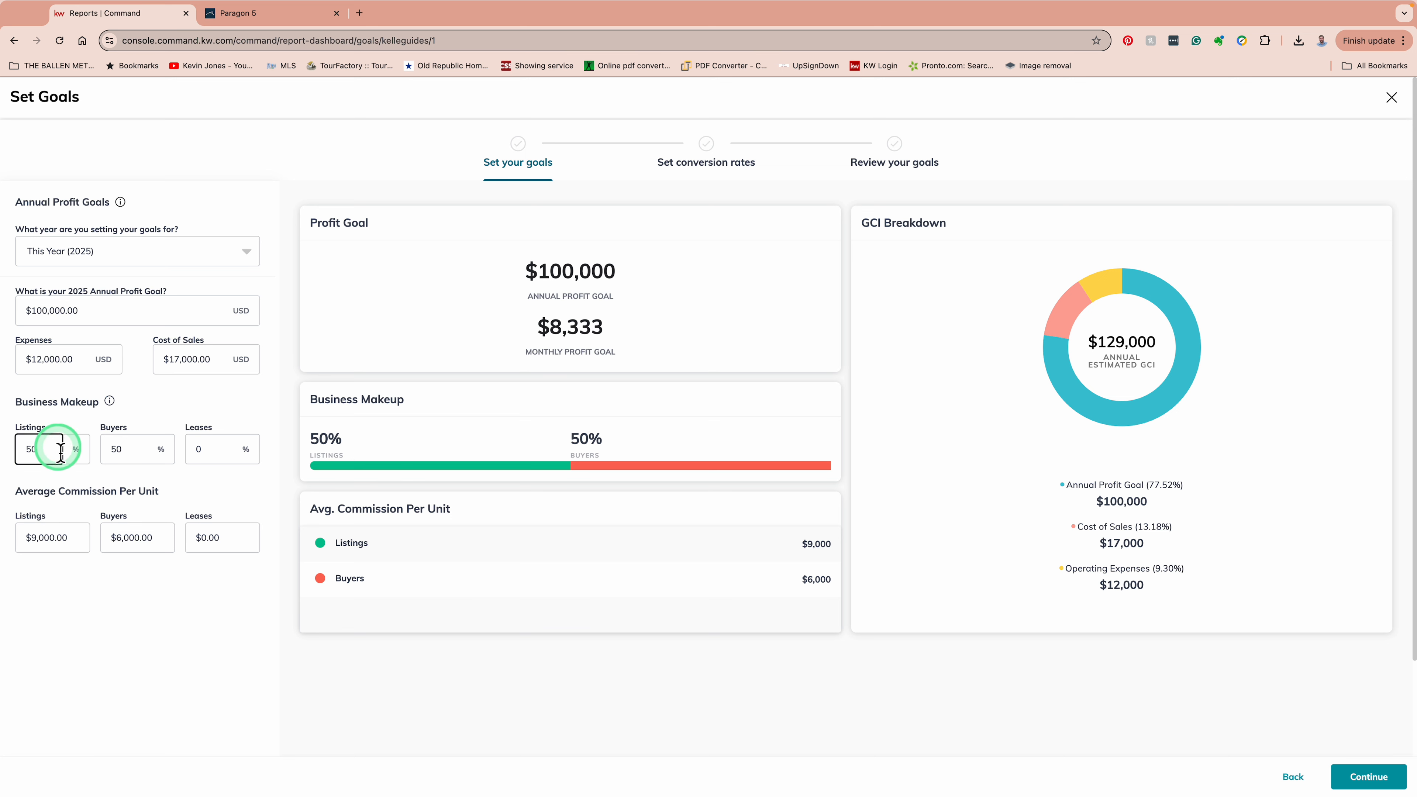
key("BackSpace")
key("BackSpace")
type("70")
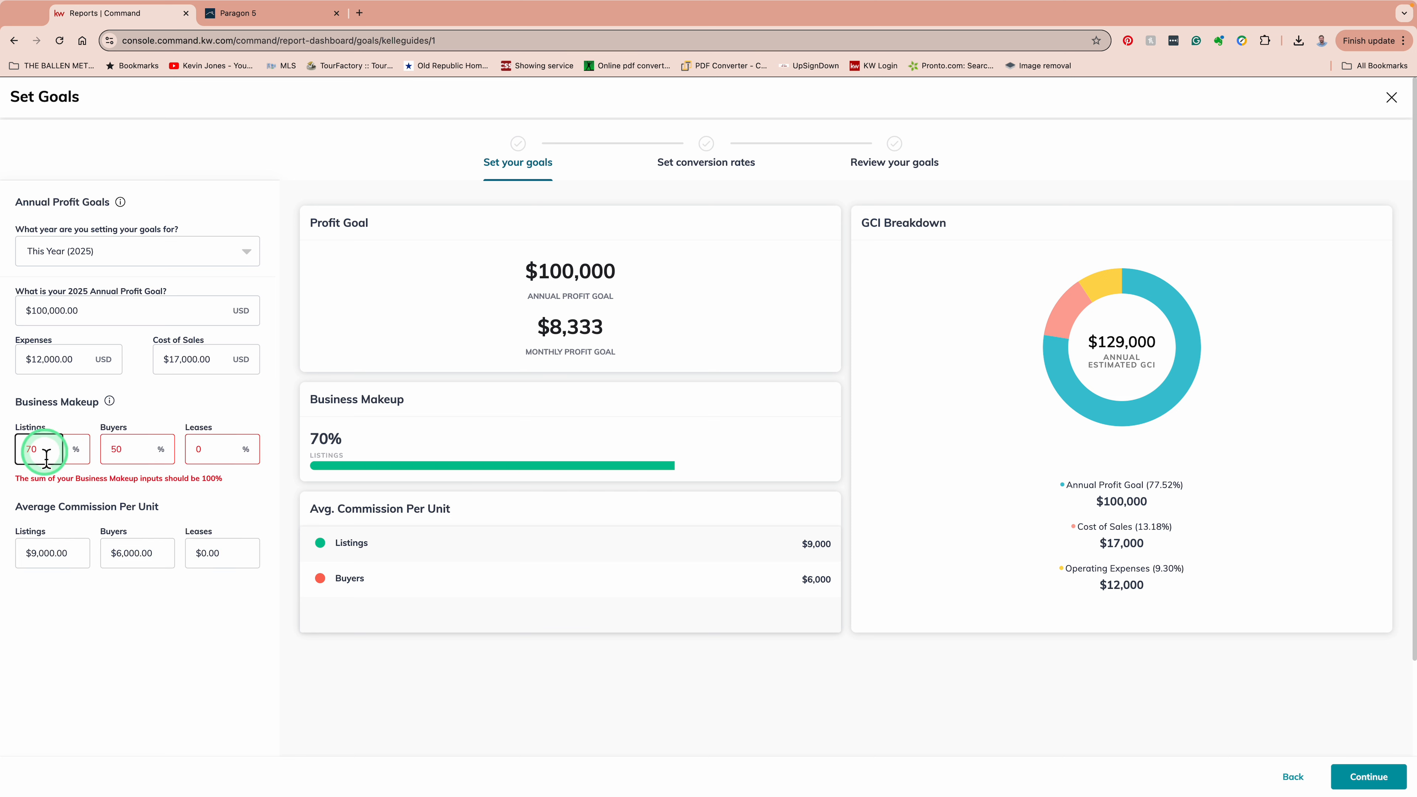
left_click(130, 451)
key("BackSpace")
key("BackSpace")
type("30")
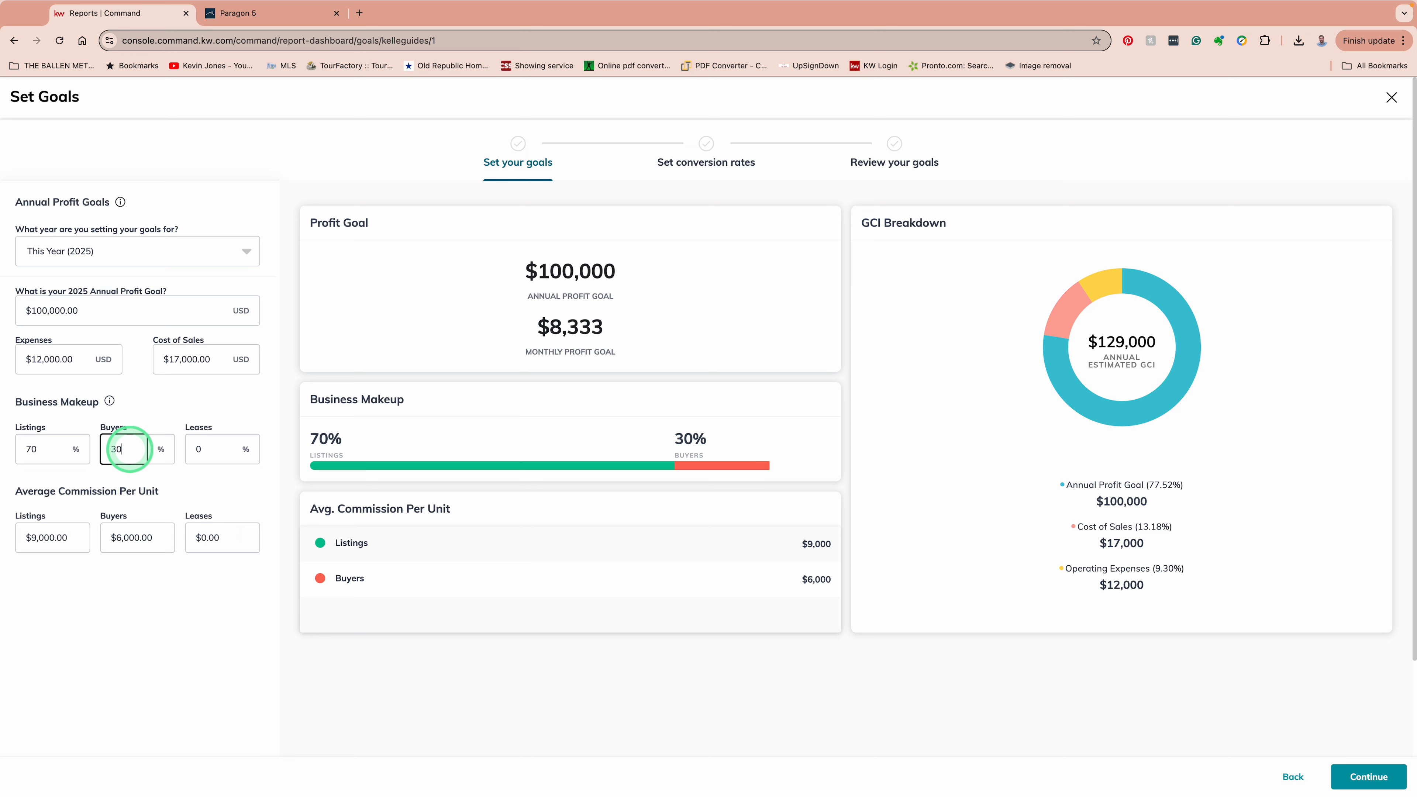
left_click(53, 451)
- Set the business makeup to 50% buyers and 50% listings
left_click(125, 450)
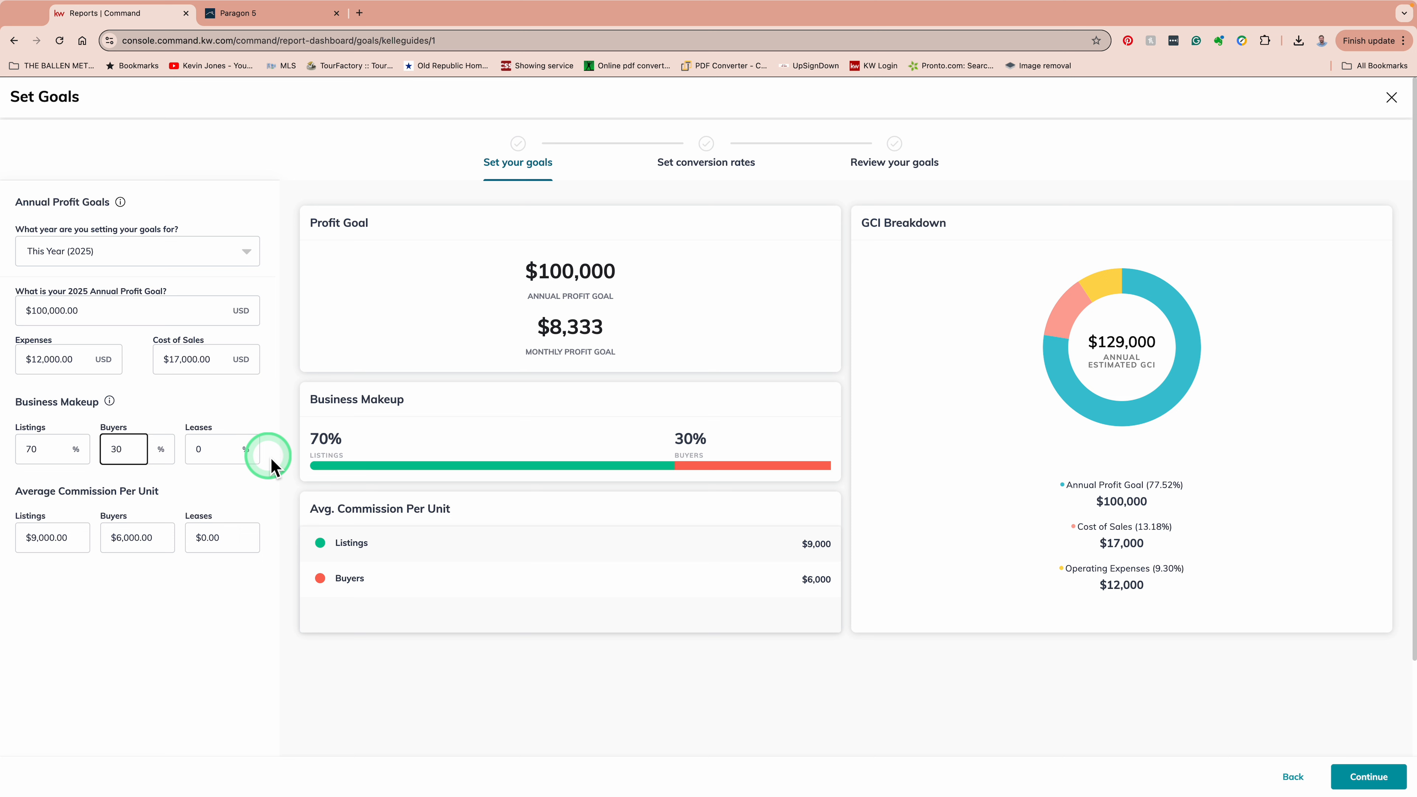
key("BackSpace")
key("BackSpace")
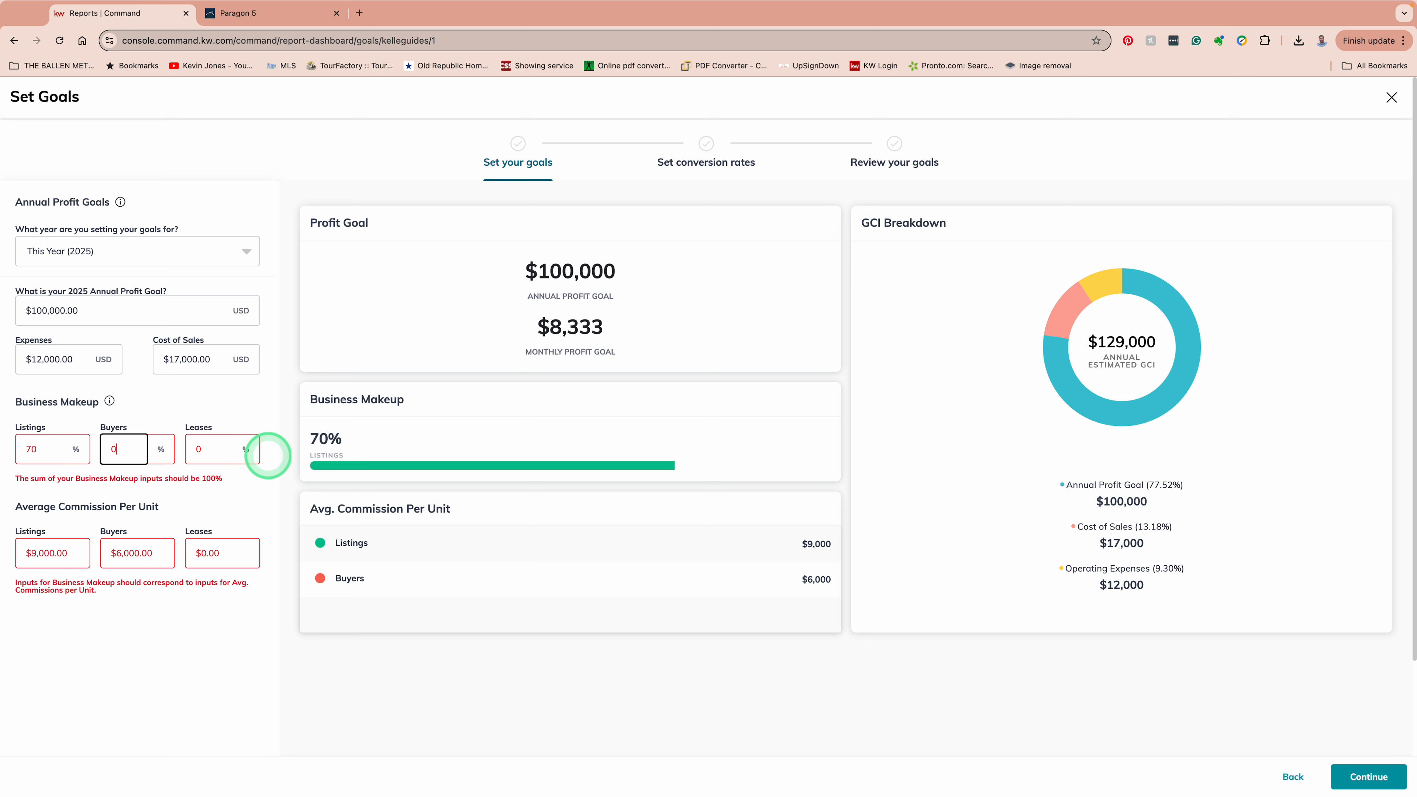
type("50")
left_click(48, 450)
key("BackSpace")
key("BackSpace")
type("50")
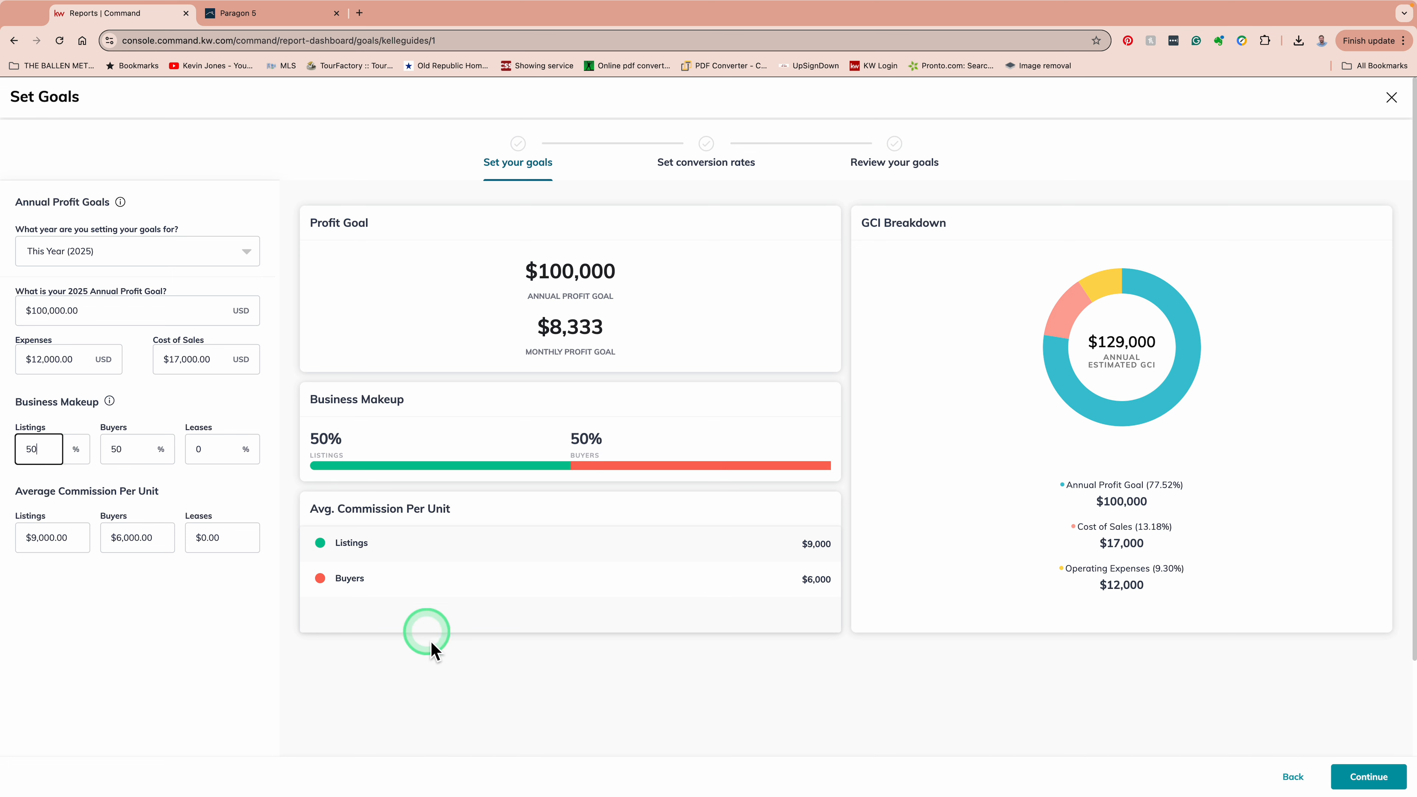
- Set the average commission per listing to $6,000 and continue to the conversion rates stage
scroll(433, 659, "down", 3)
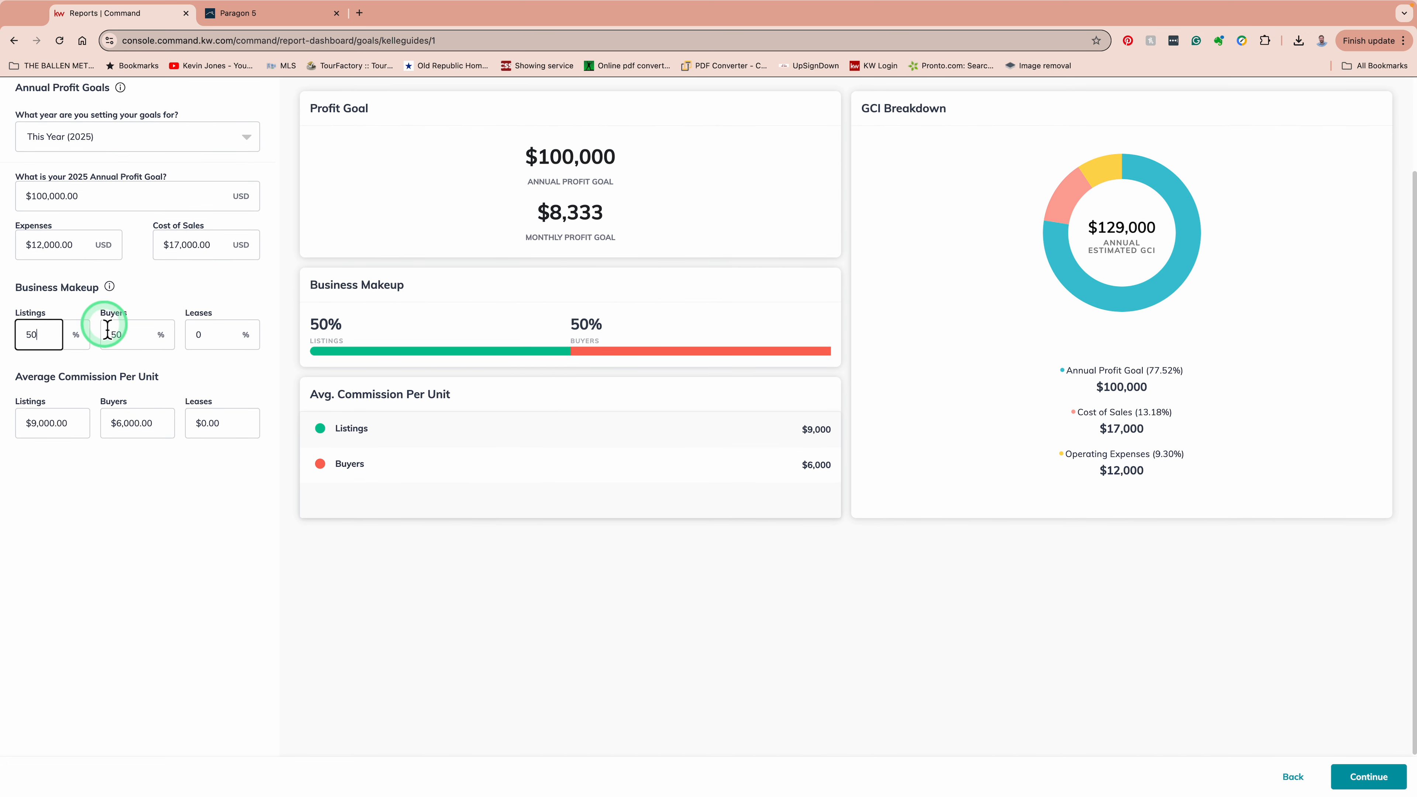
left_click(79, 426)
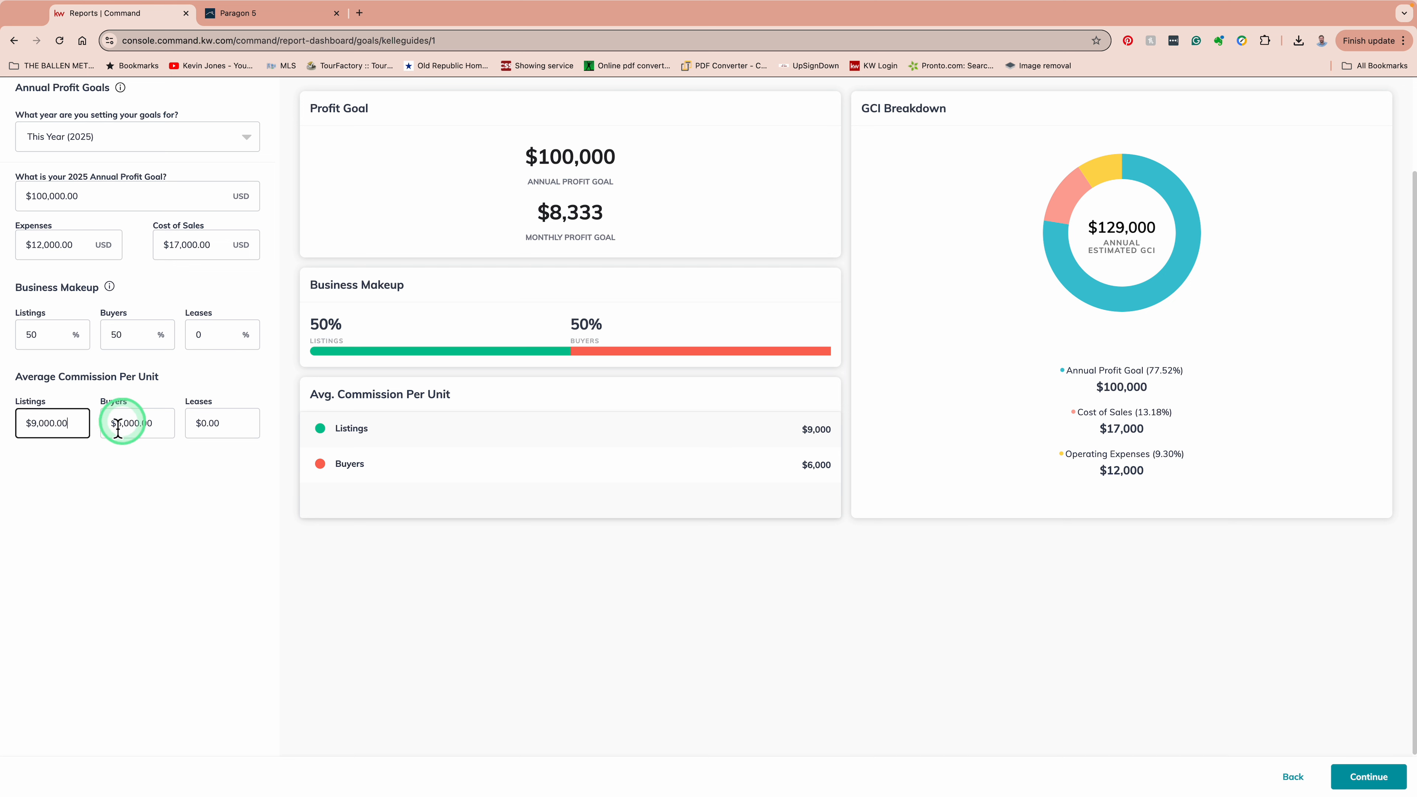
left_click_drag(66, 424, 30, 430)
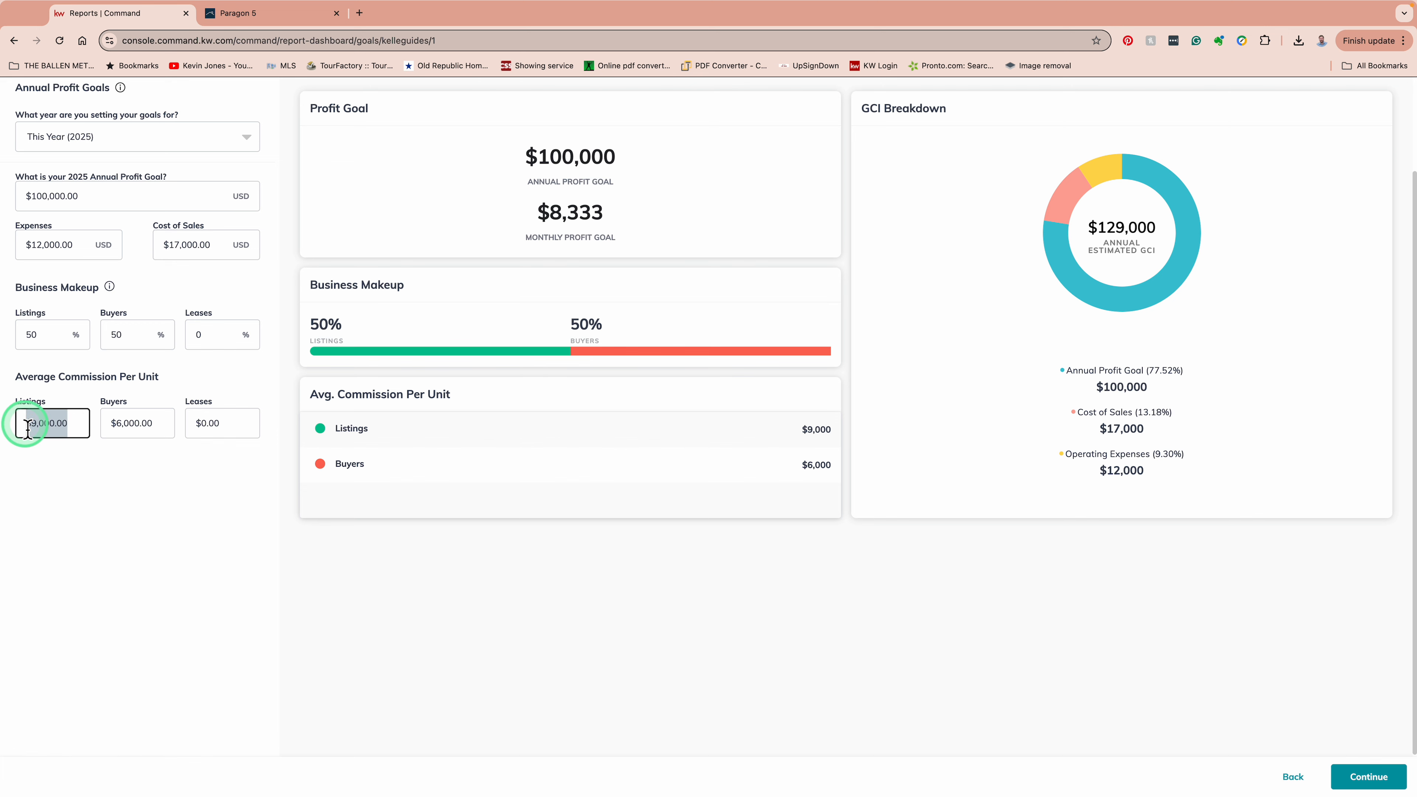
type("6000")
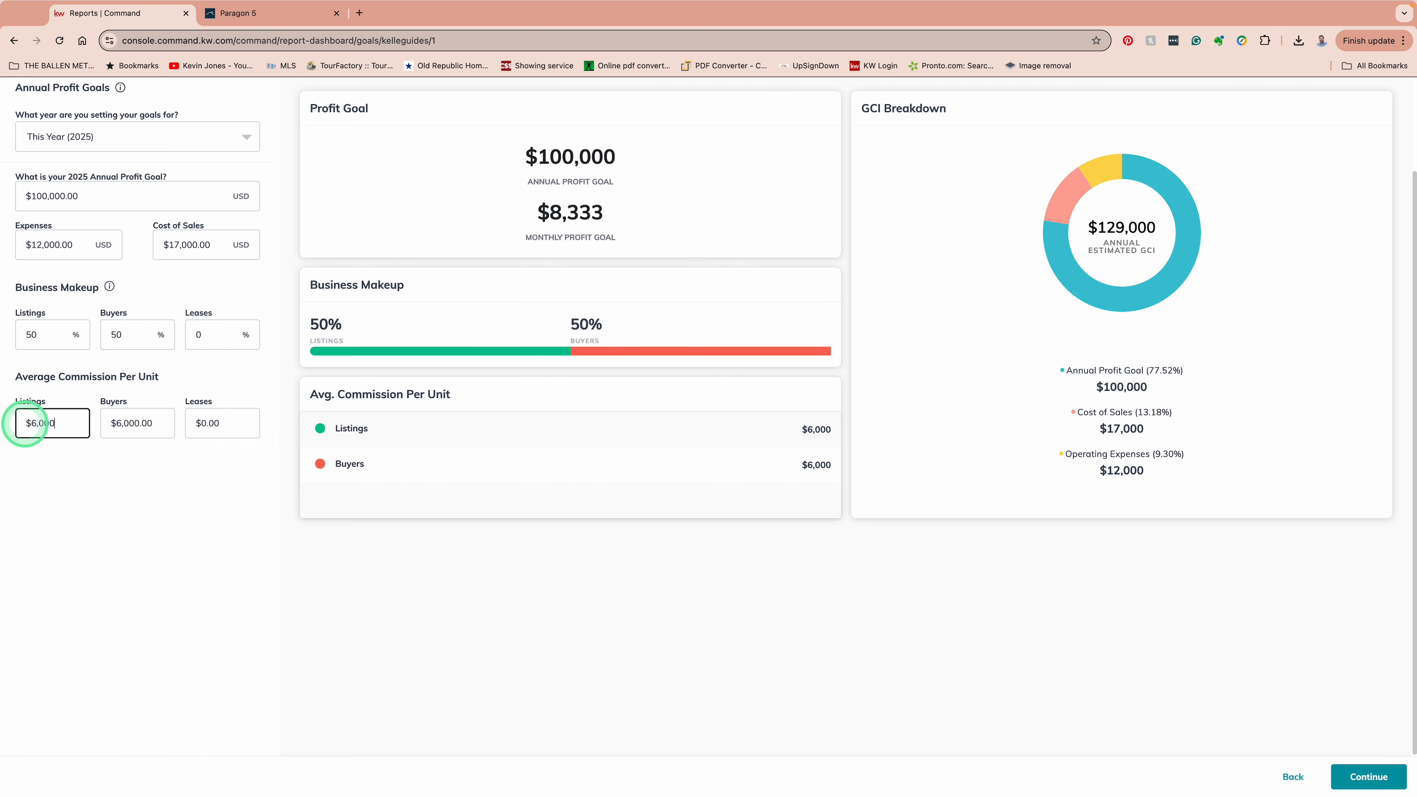
left_click(81, 484)
scroll(292, 456, "up", 2)
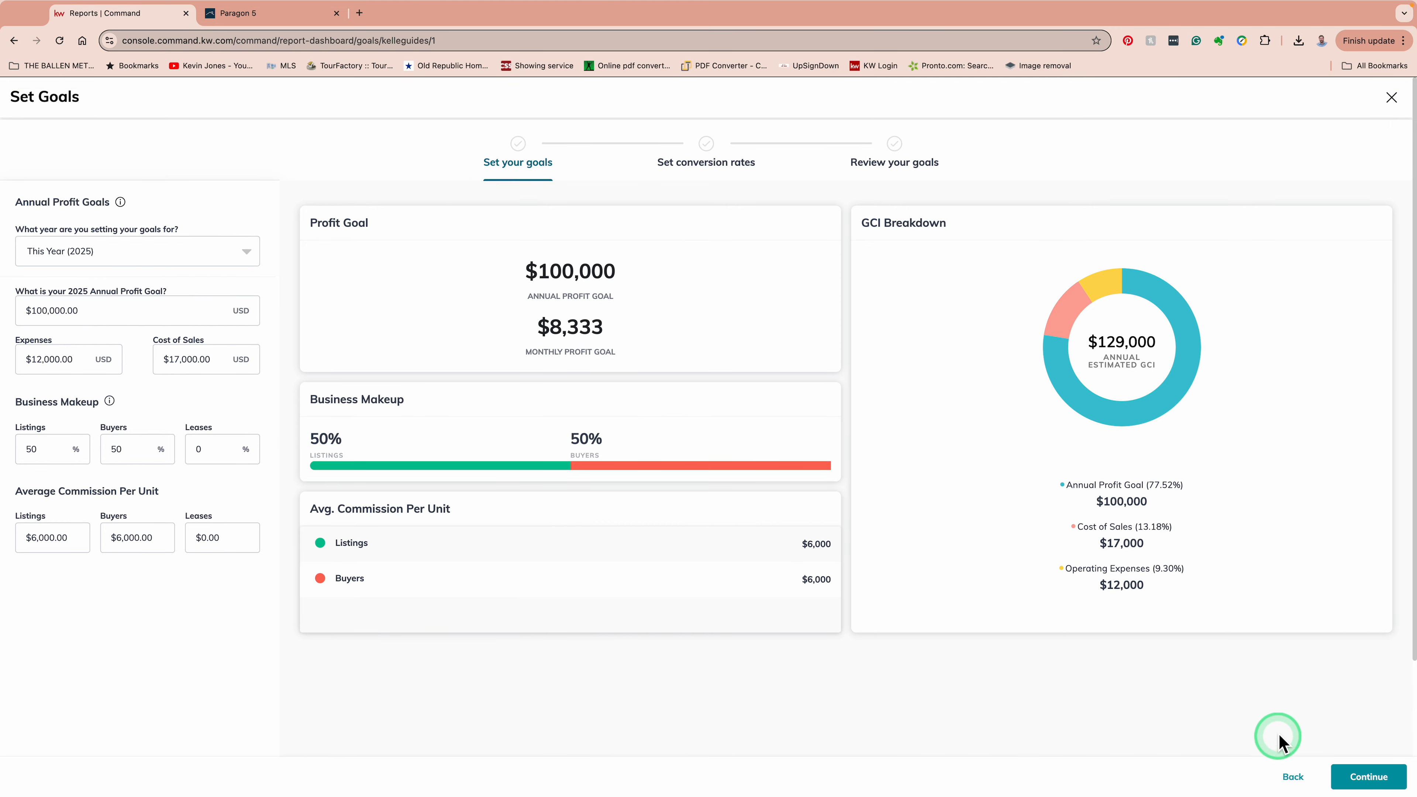
left_click(1370, 775)
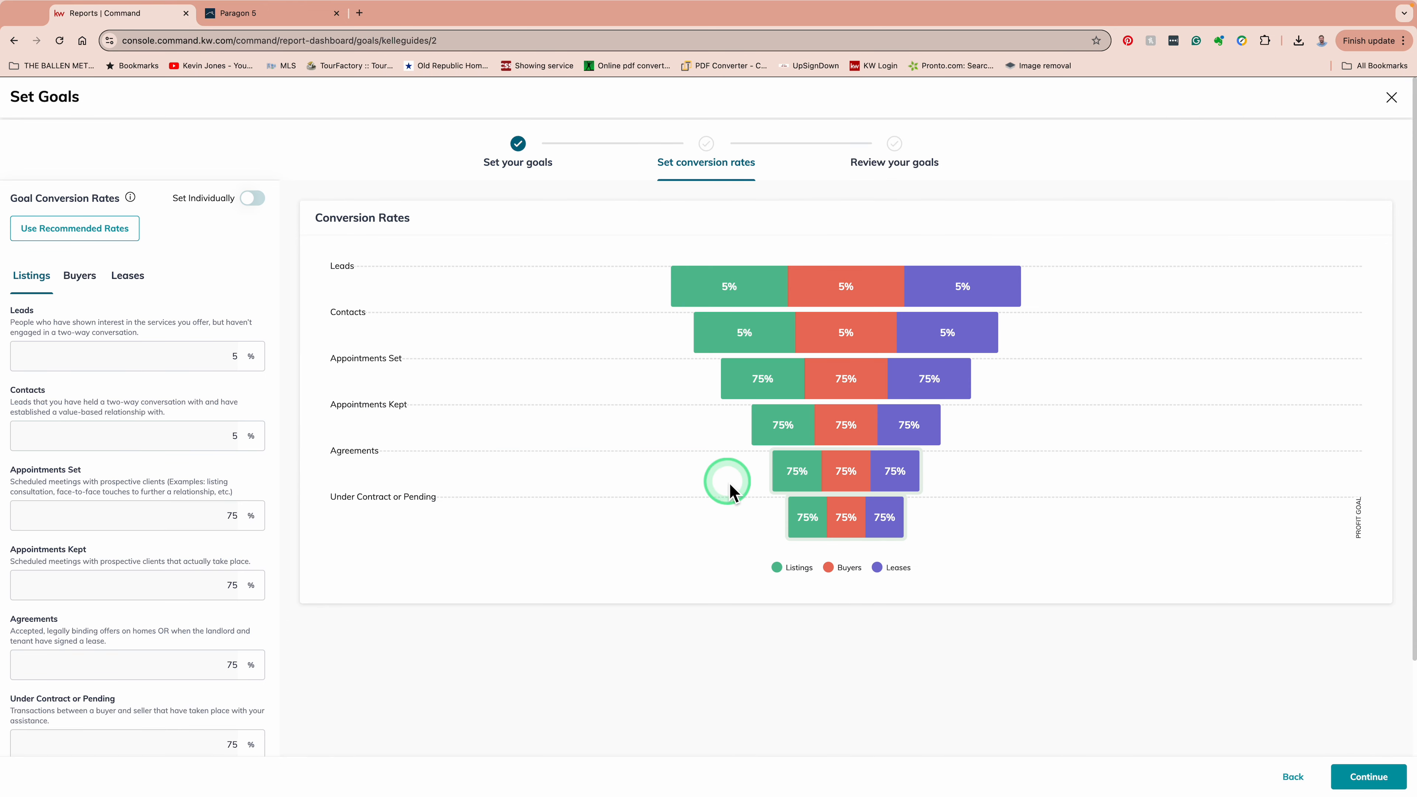
- Enable individually set conversion rates and set the listings' Leads rate to 10%
scroll(203, 335, "down", 1)
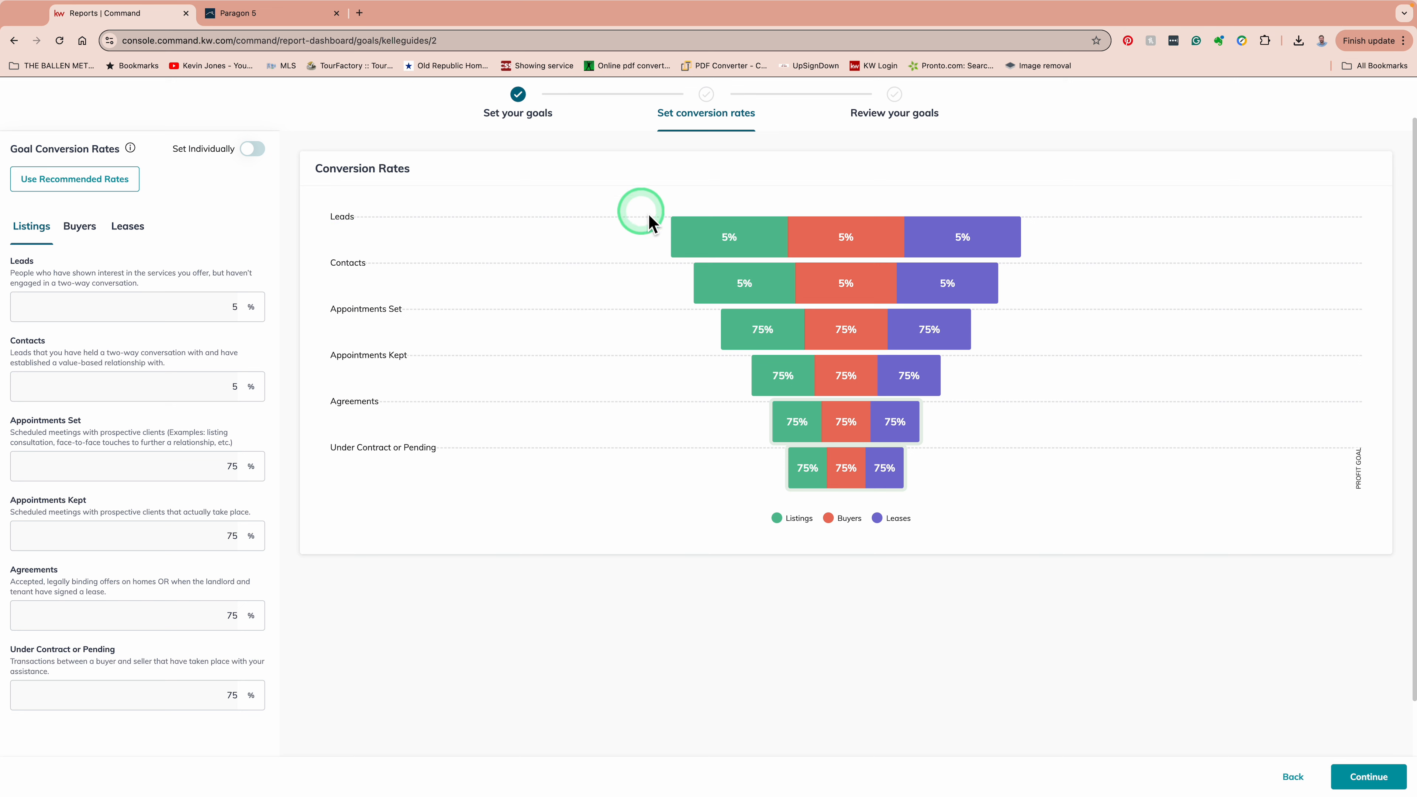
scroll(719, 251, "up", 1)
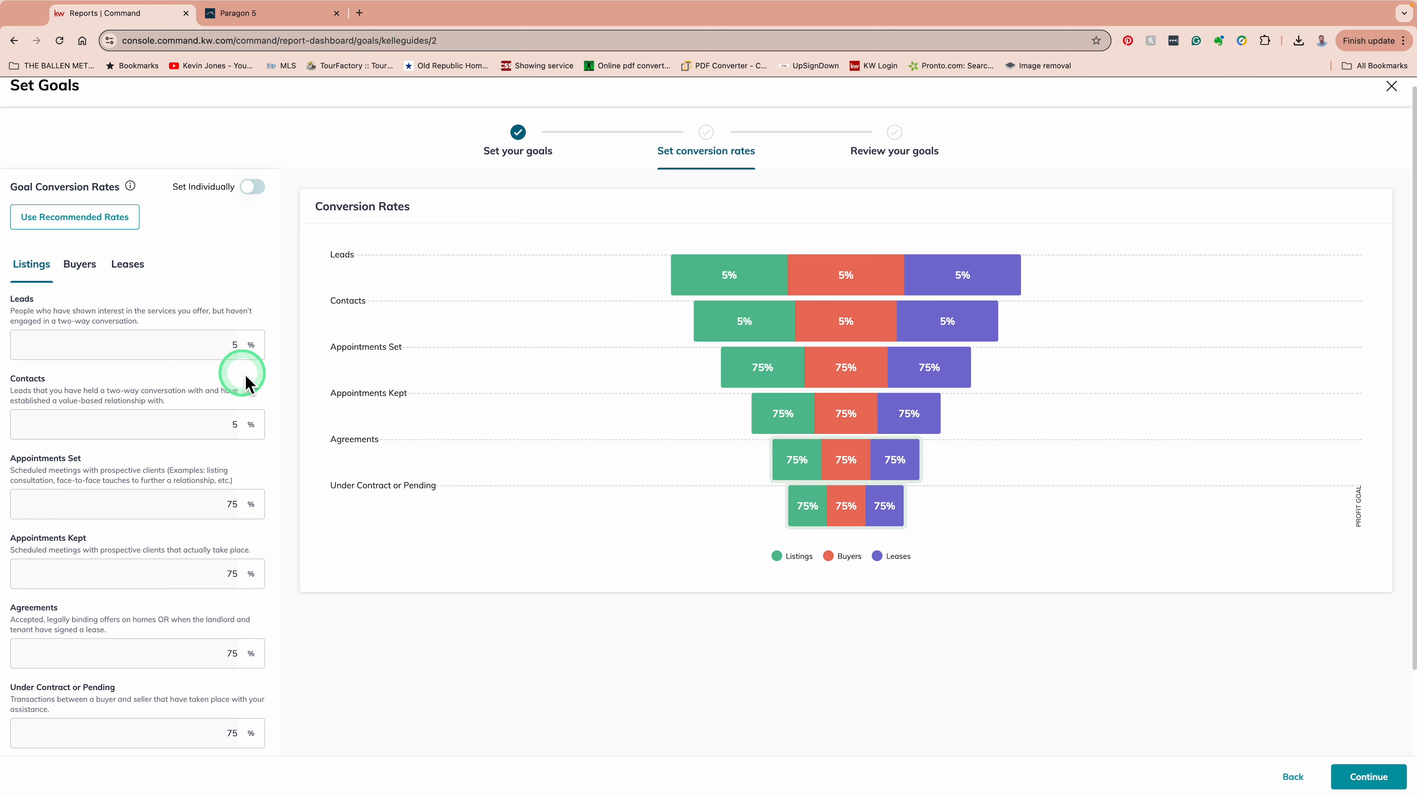
left_click(254, 190)
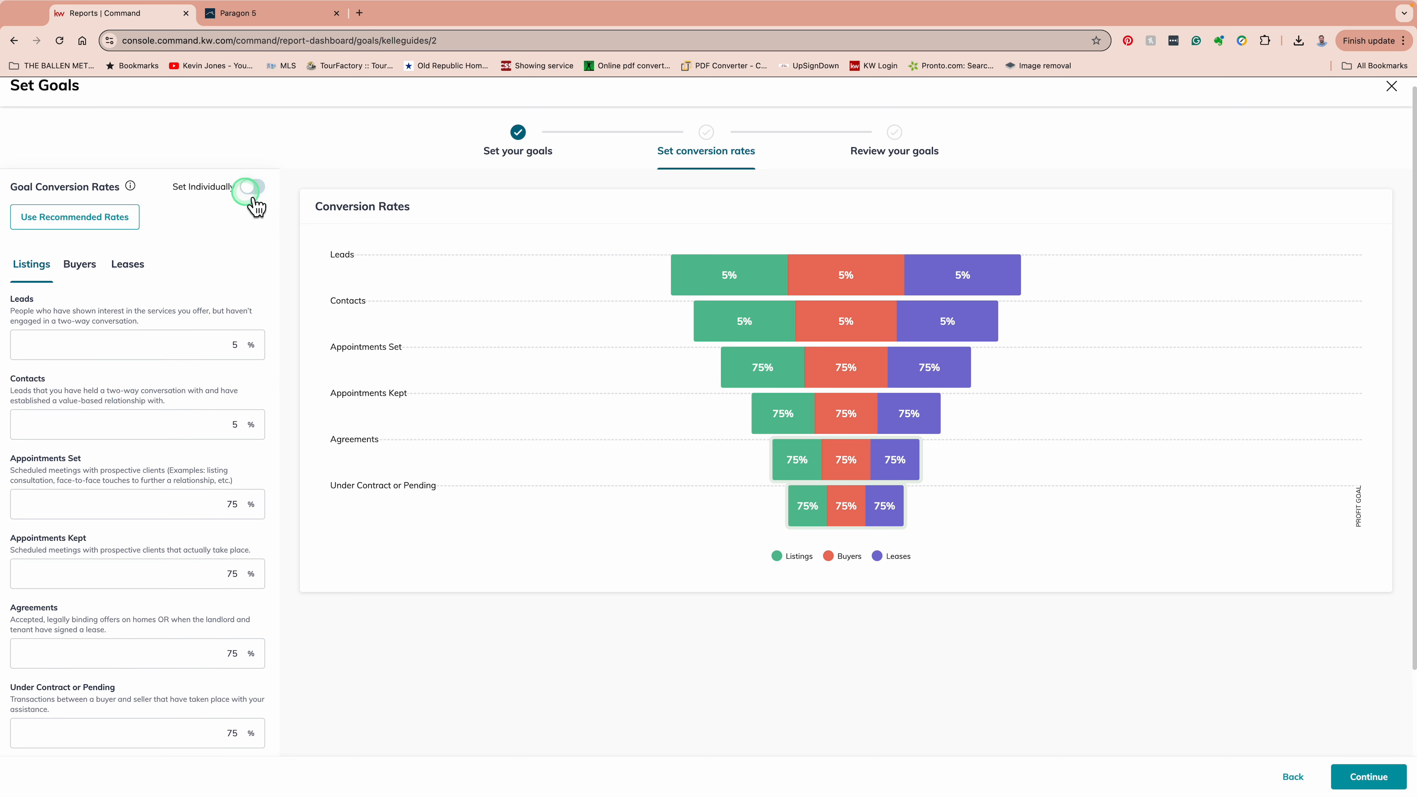
left_click(133, 346)
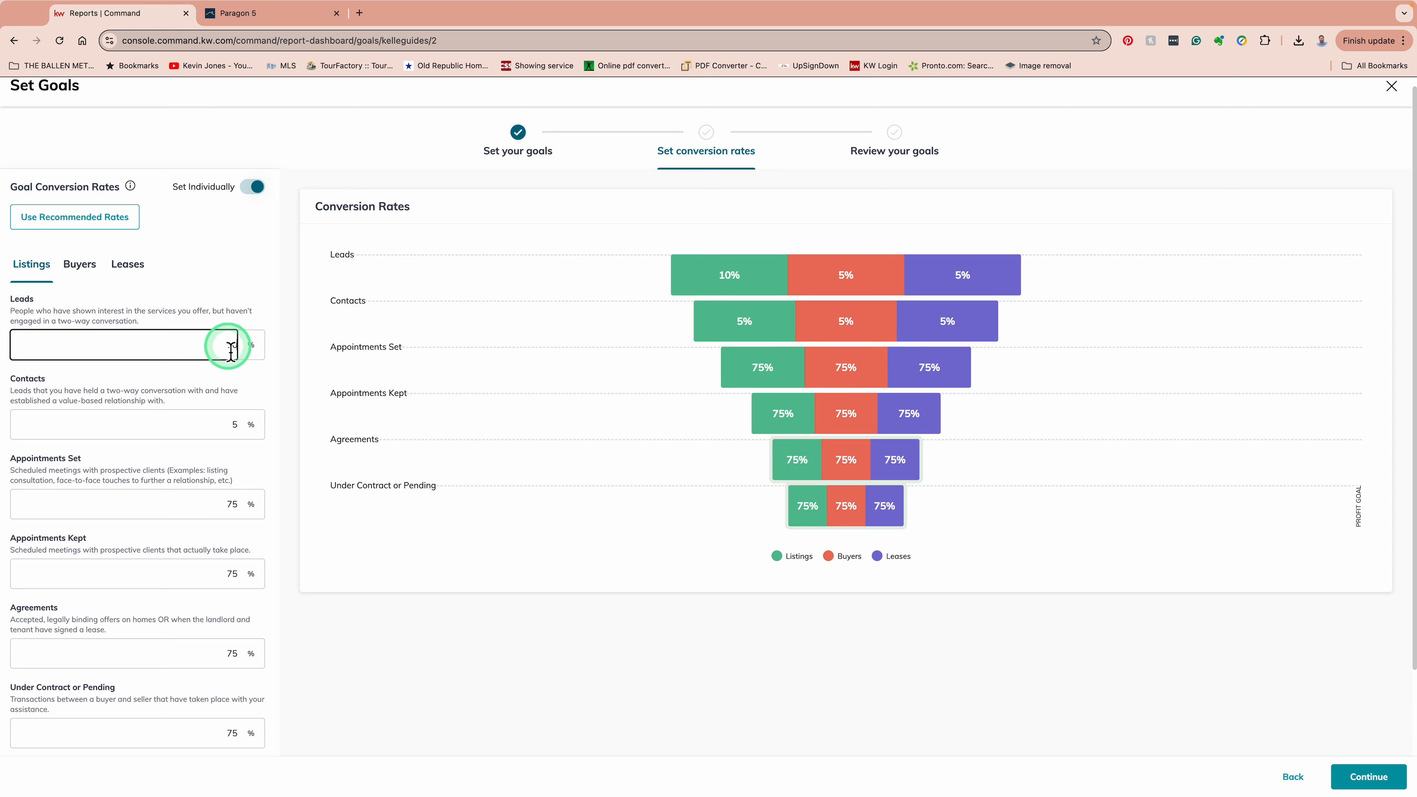
- Set the listings' Under Contract or Pending conversion rate to 90%
scroll(231, 335, "down", 3)
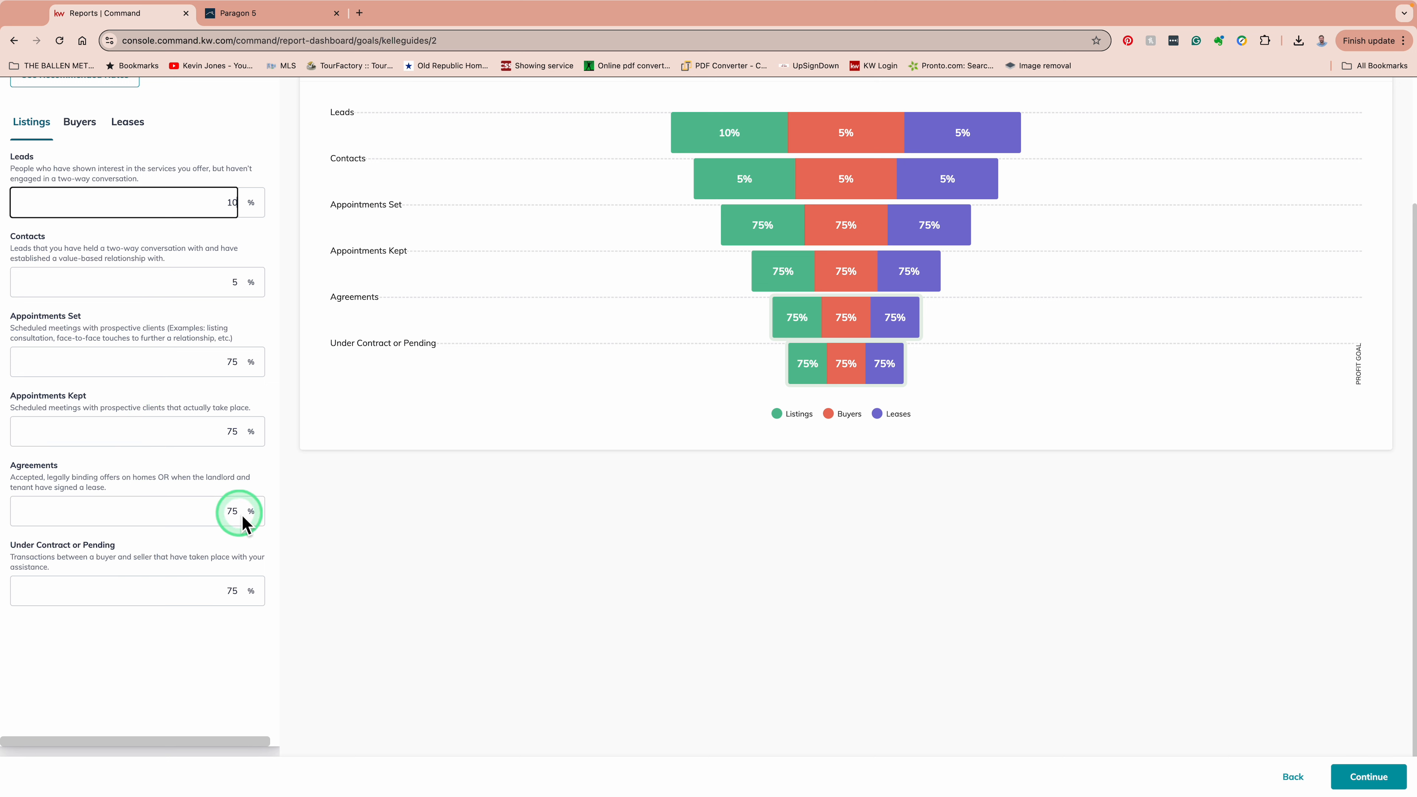
scroll(239, 584, "right", 1)
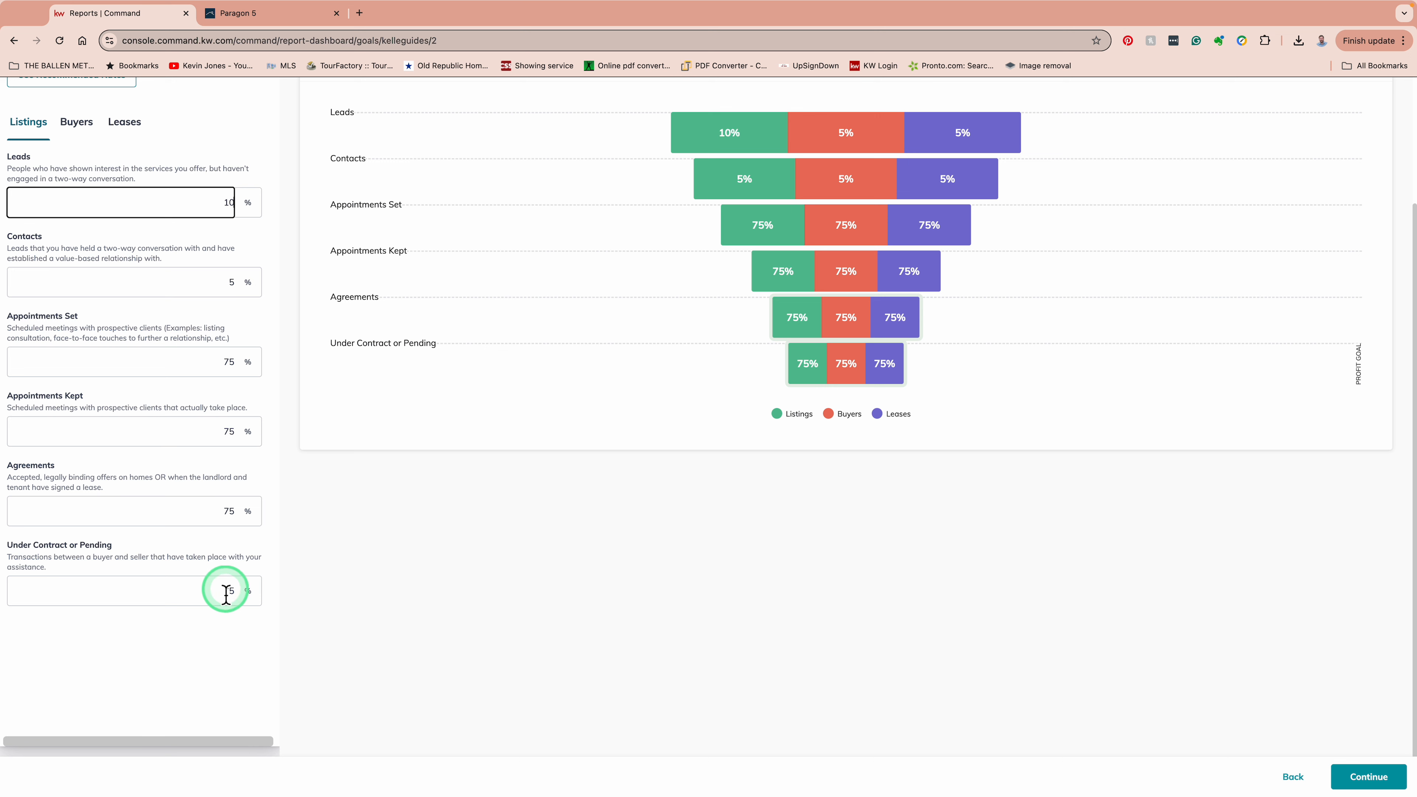
left_click(251, 590)
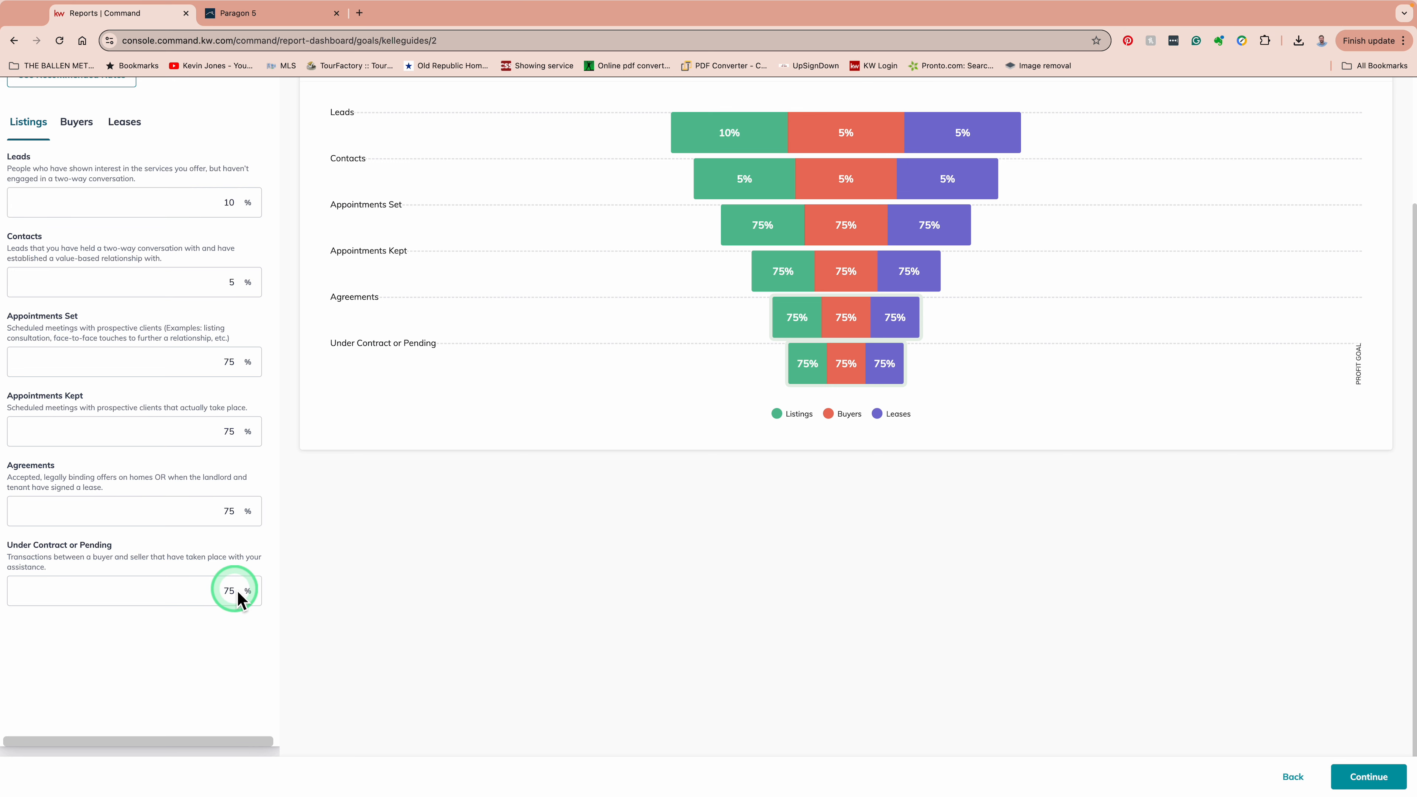
scroll(238, 600, "up", 2)
scroll(237, 600, "down", 2)
left_click(235, 589)
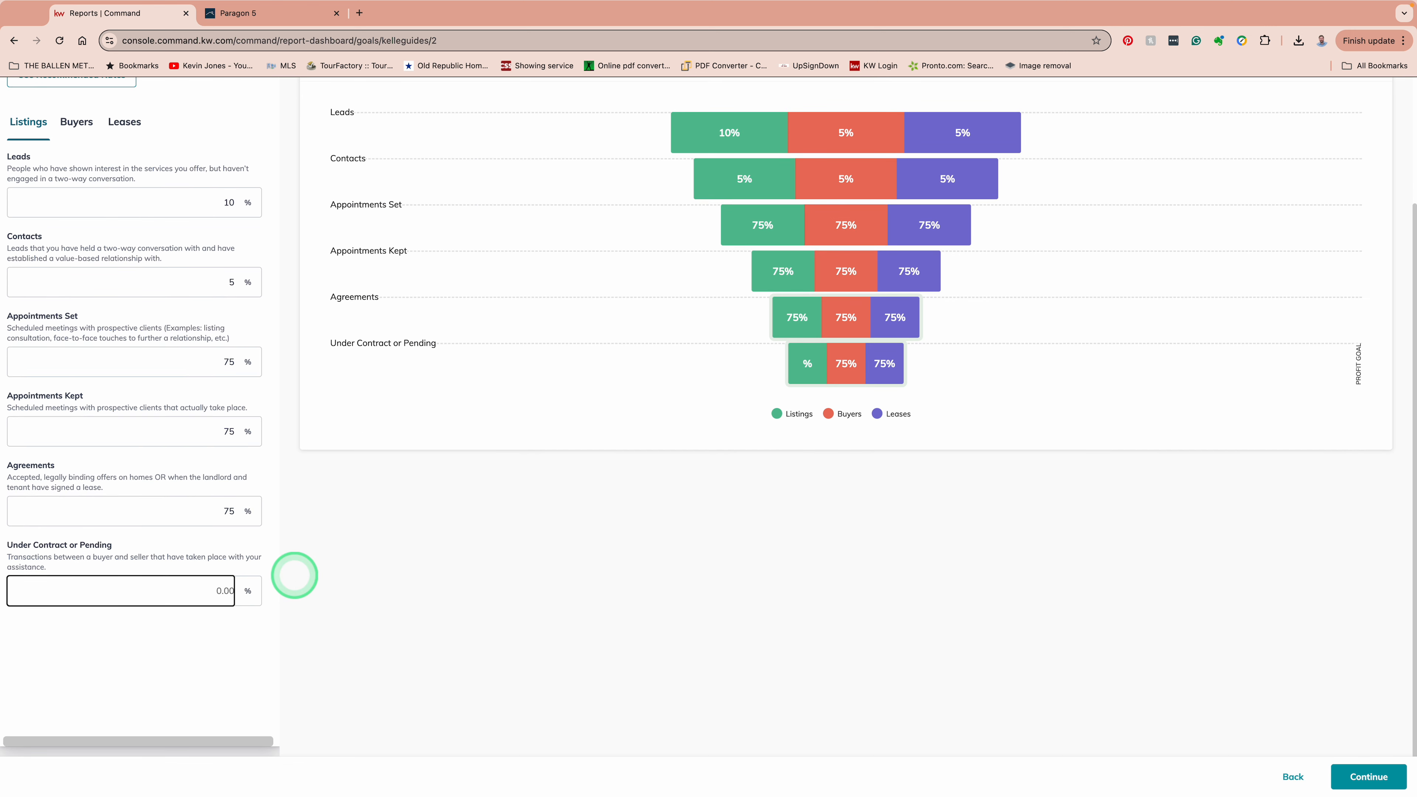
type("90")
left_click(258, 672)
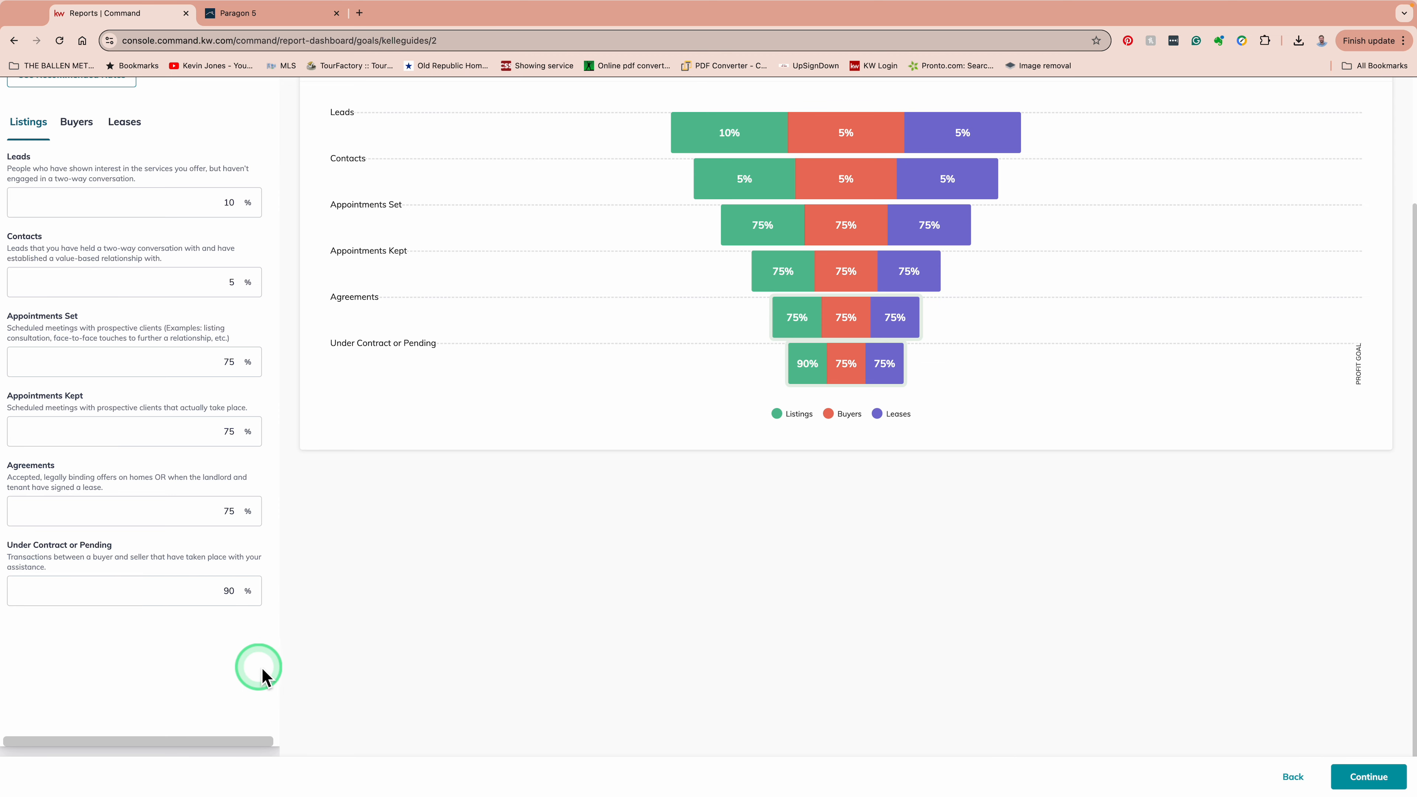
- Review the buyers' conversion rates from Leads to Under Contract or Pending and return to the listings' rates
scroll(230, 480, "up", 2)
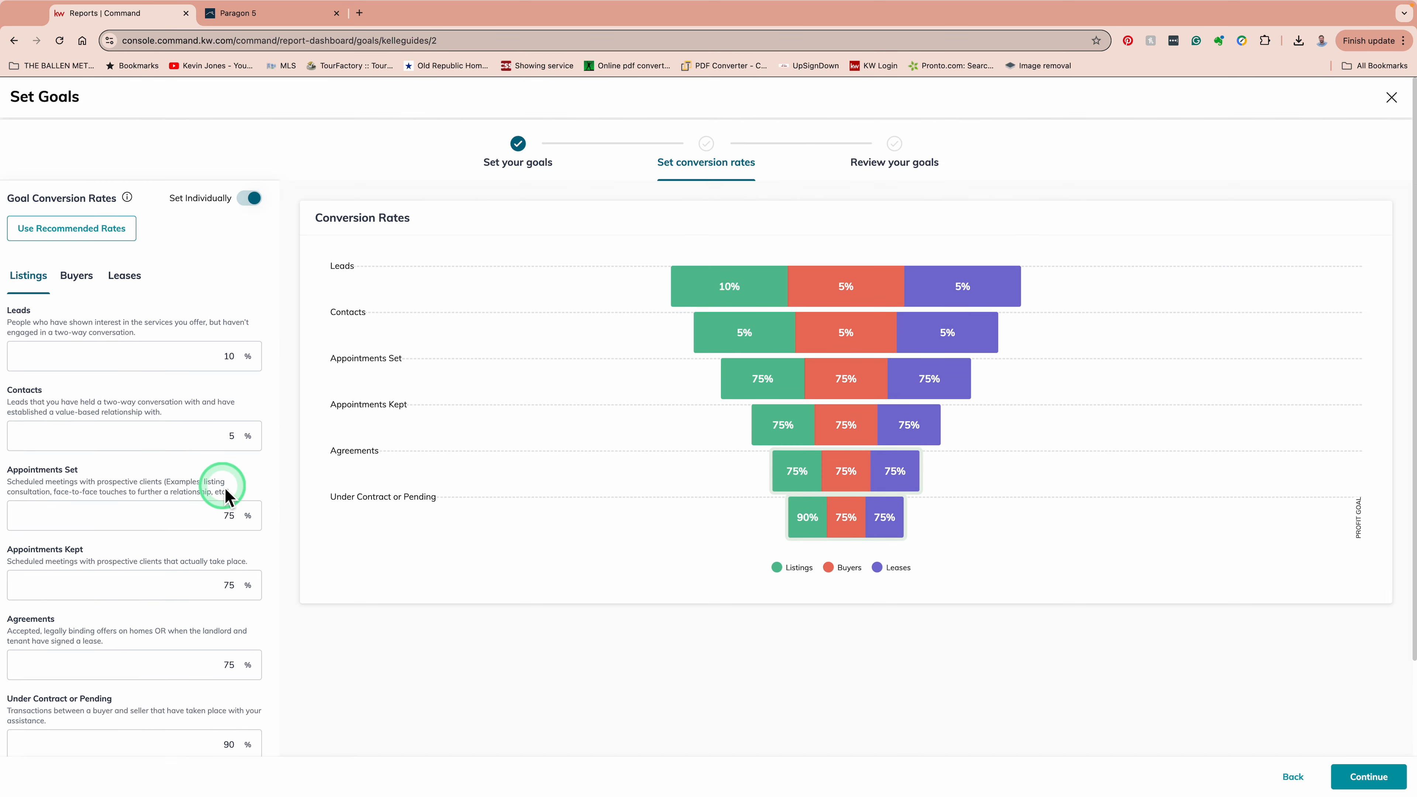
scroll(222, 472, "down", 1)
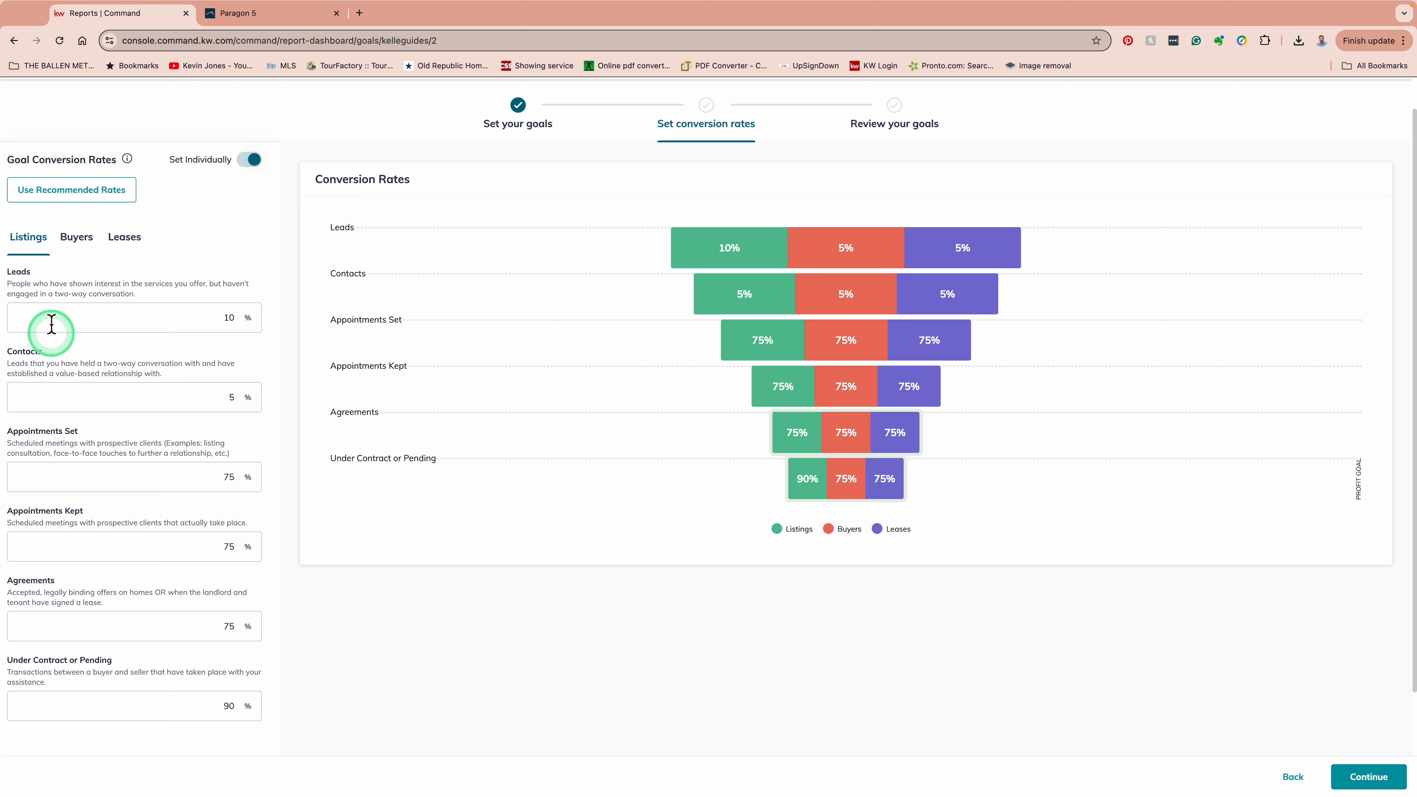
left_click(79, 237)
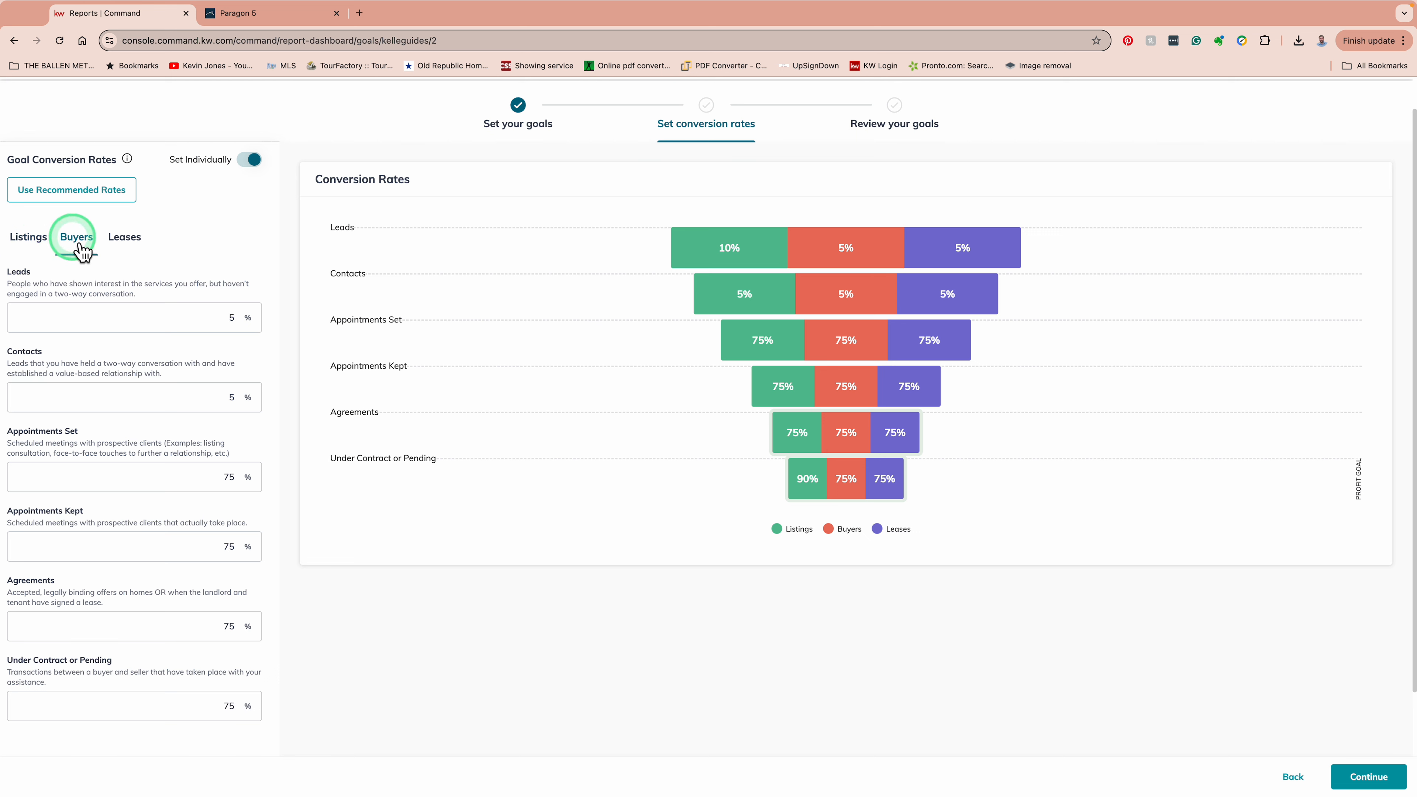
left_click(231, 317)
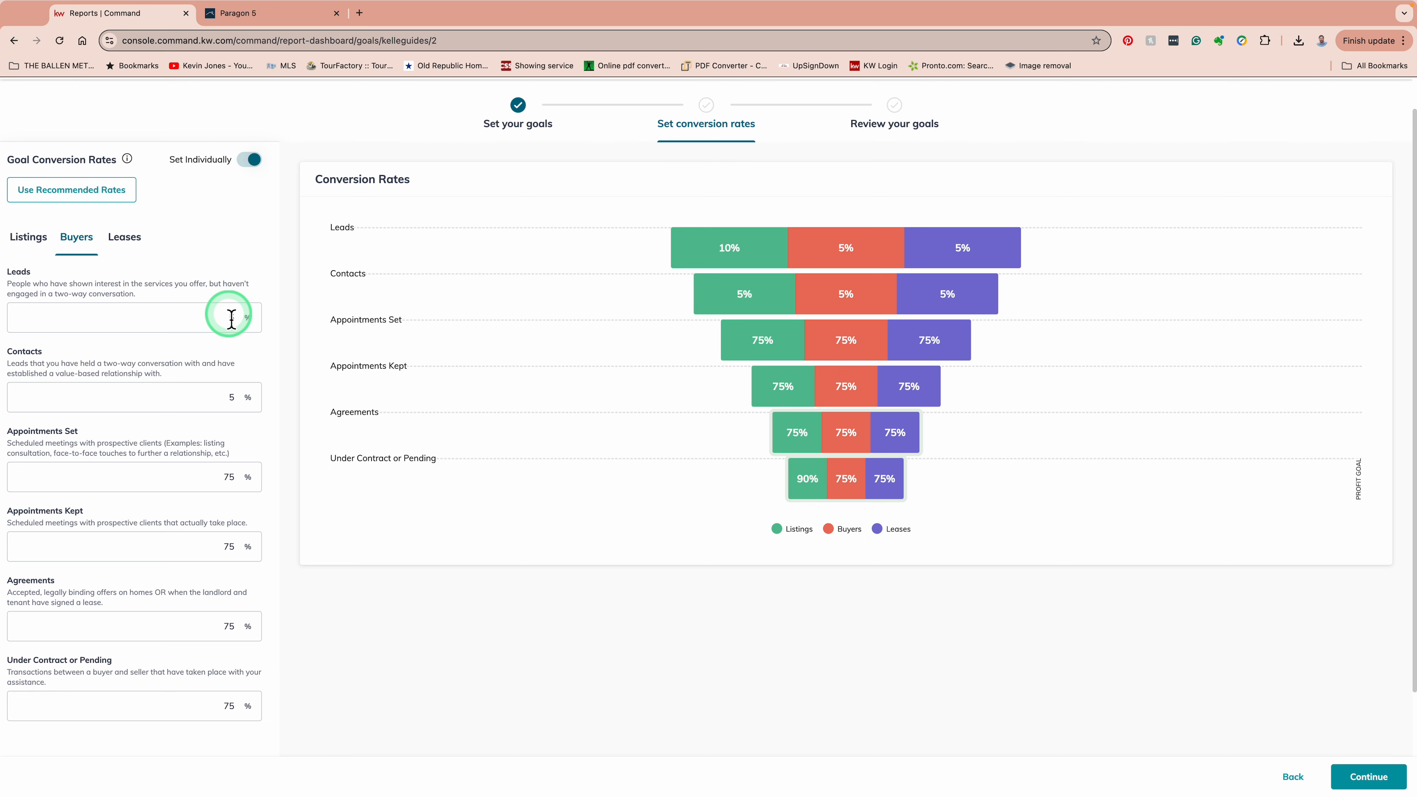
left_click(224, 397)
left_click(224, 477)
left_click(224, 546)
scroll(225, 544, "down", 1)
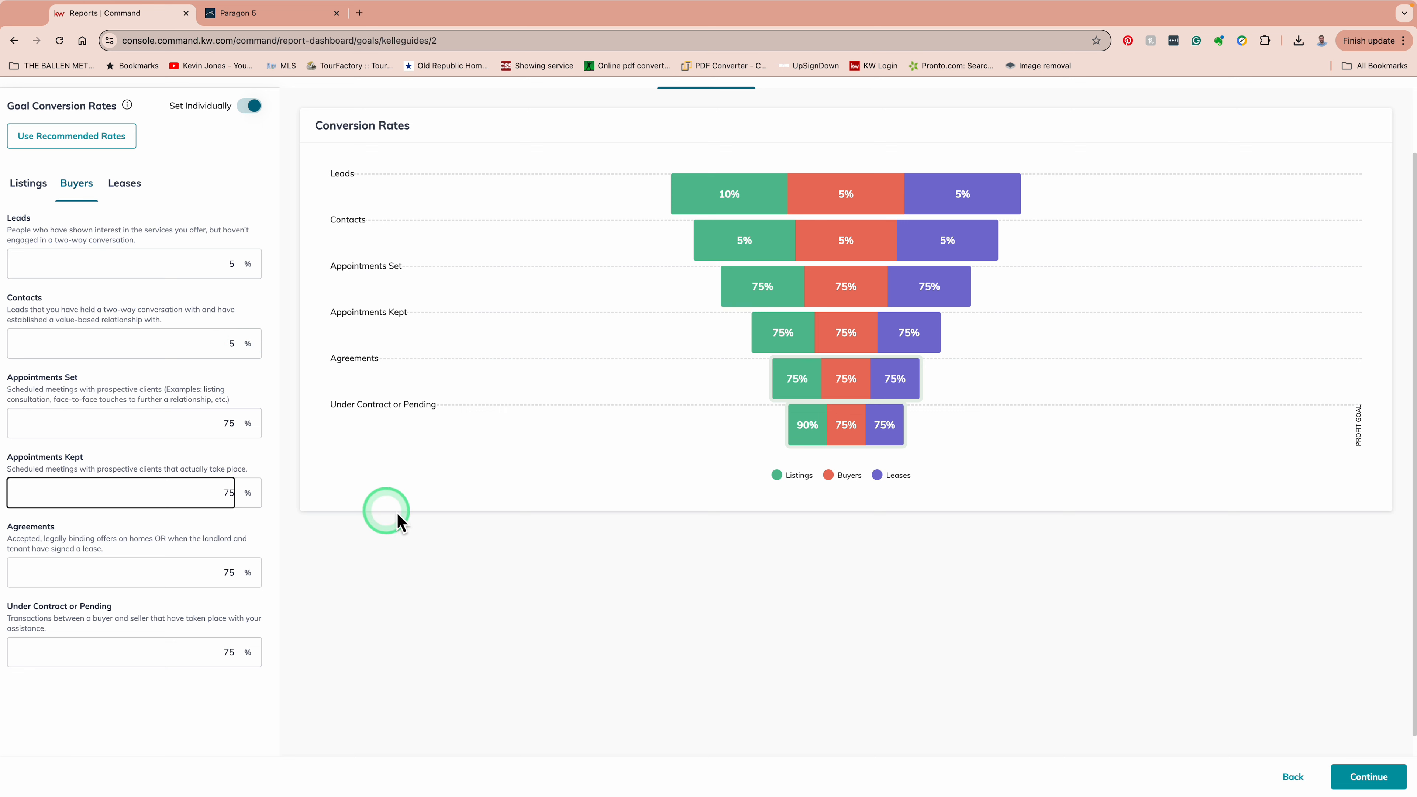
left_click(30, 184)
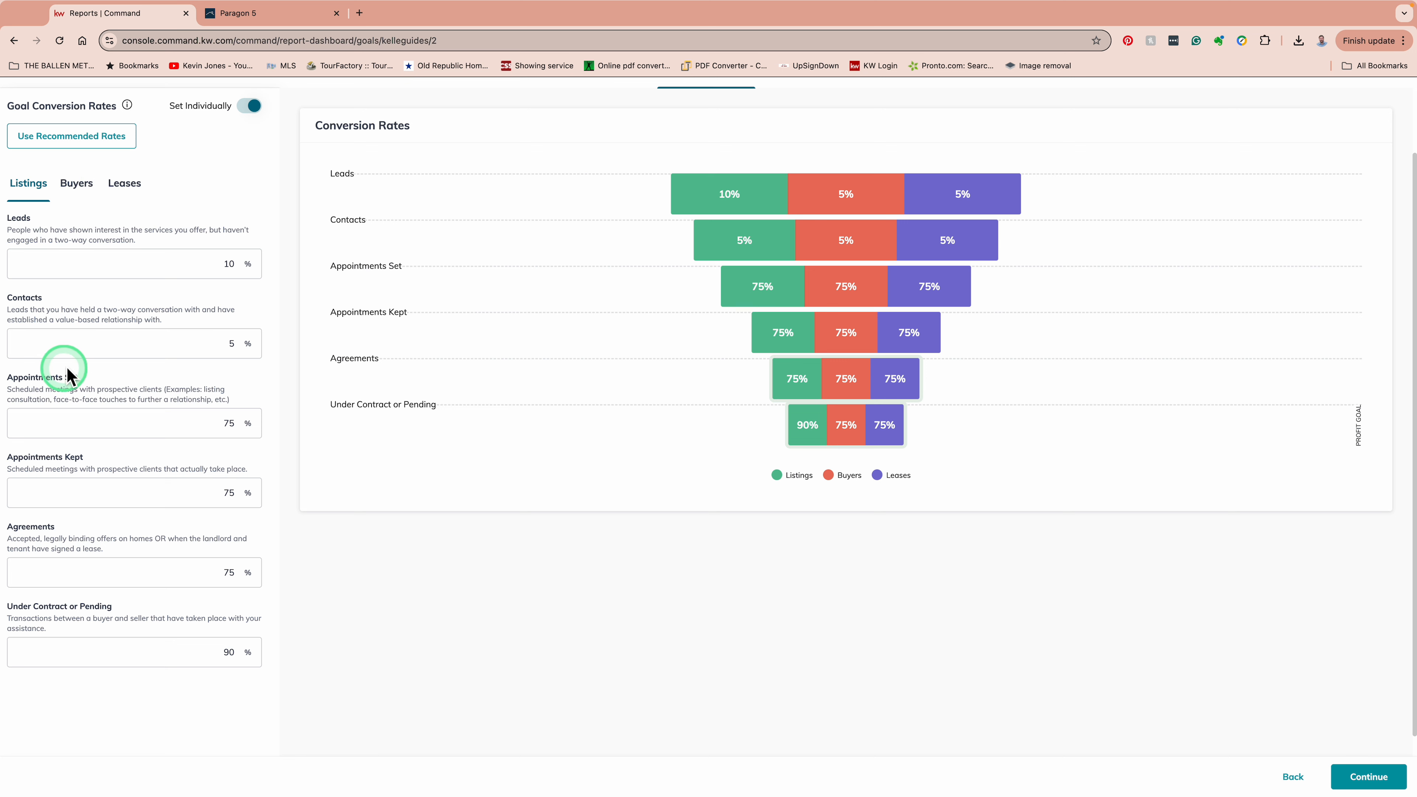
- Check the buyers' conversion rates, continue to the goal summary, review it and set the goals
left_click(89, 187)
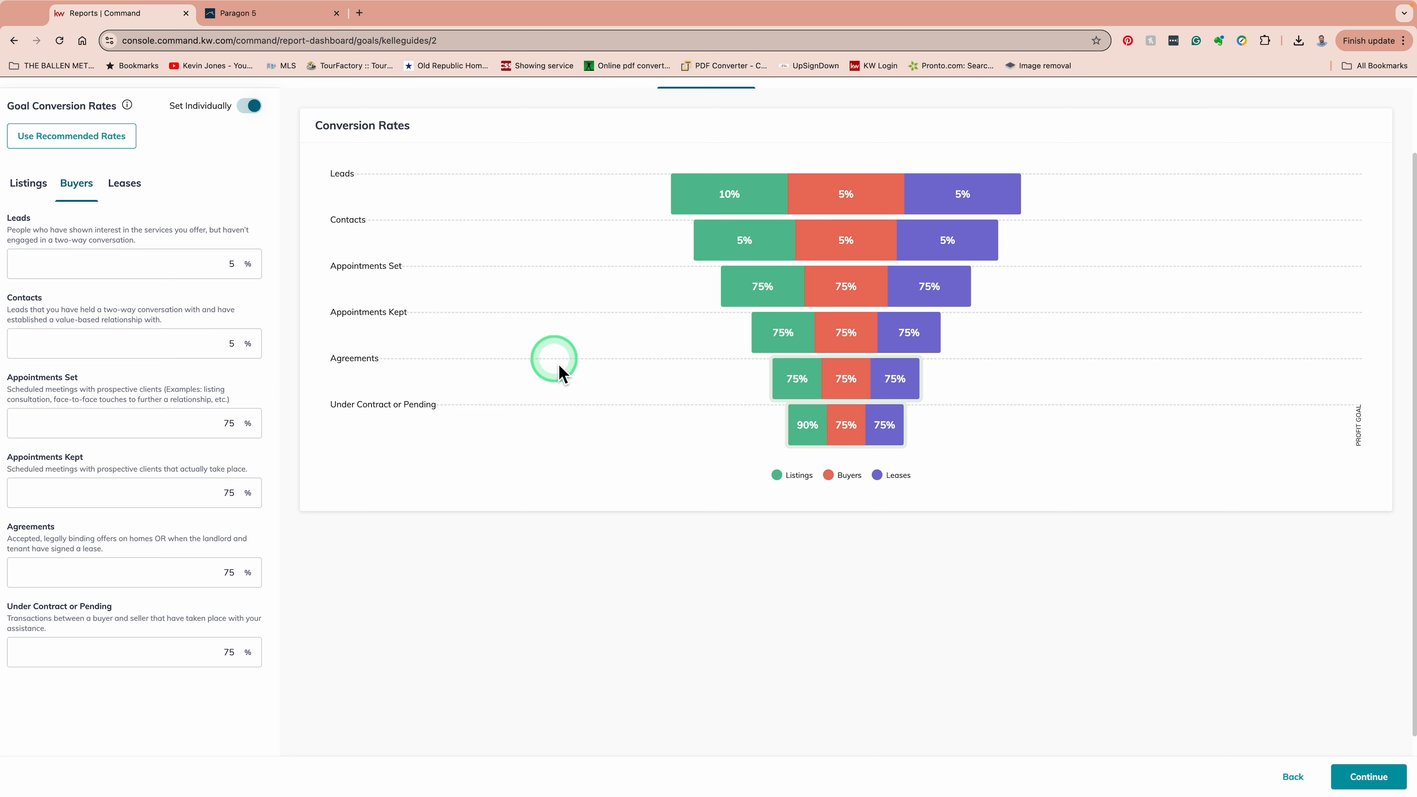
left_click(1367, 777)
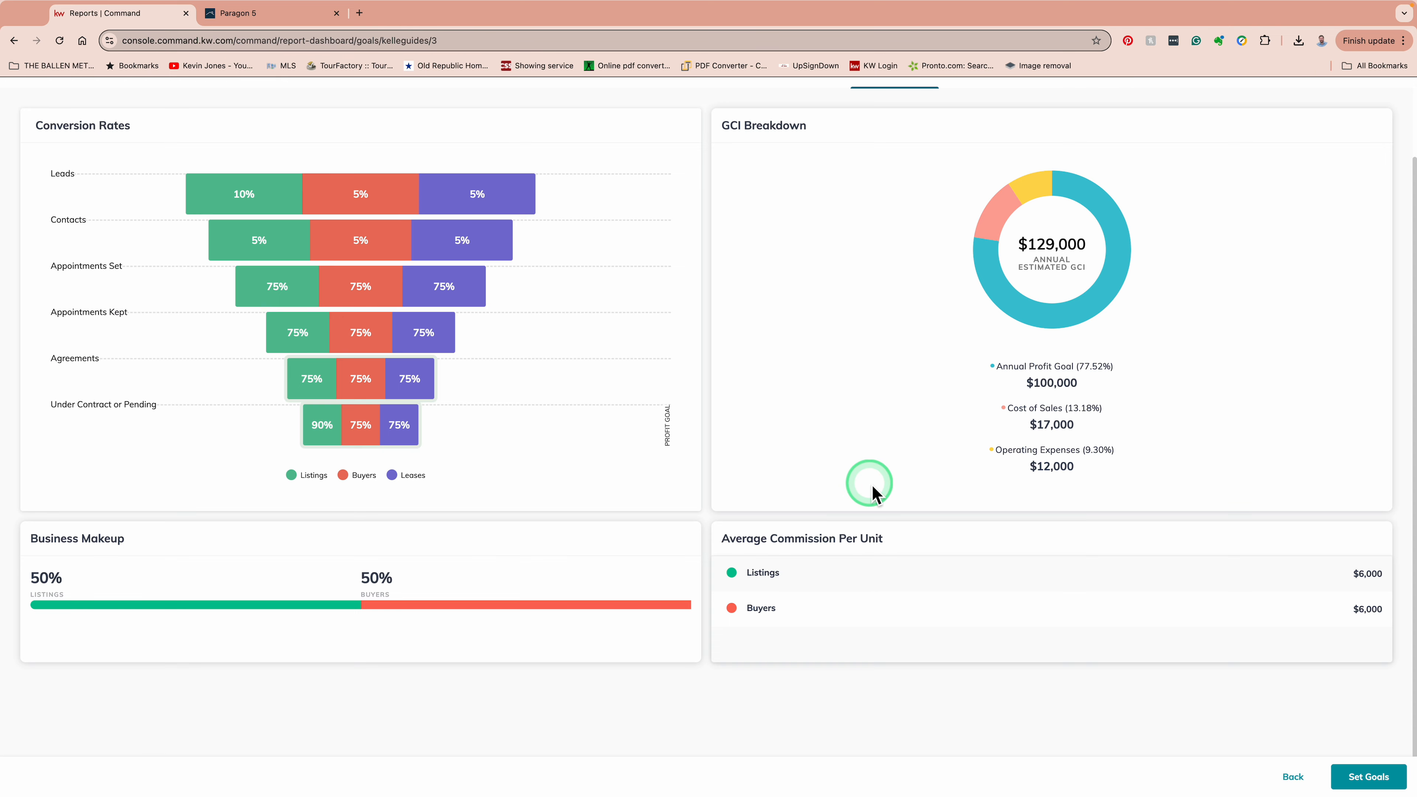
scroll(873, 519, "up", 3)
scroll(872, 494, "down", 3)
scroll(870, 483, "up", 3)
scroll(870, 482, "down", 3)
left_click(1350, 774)
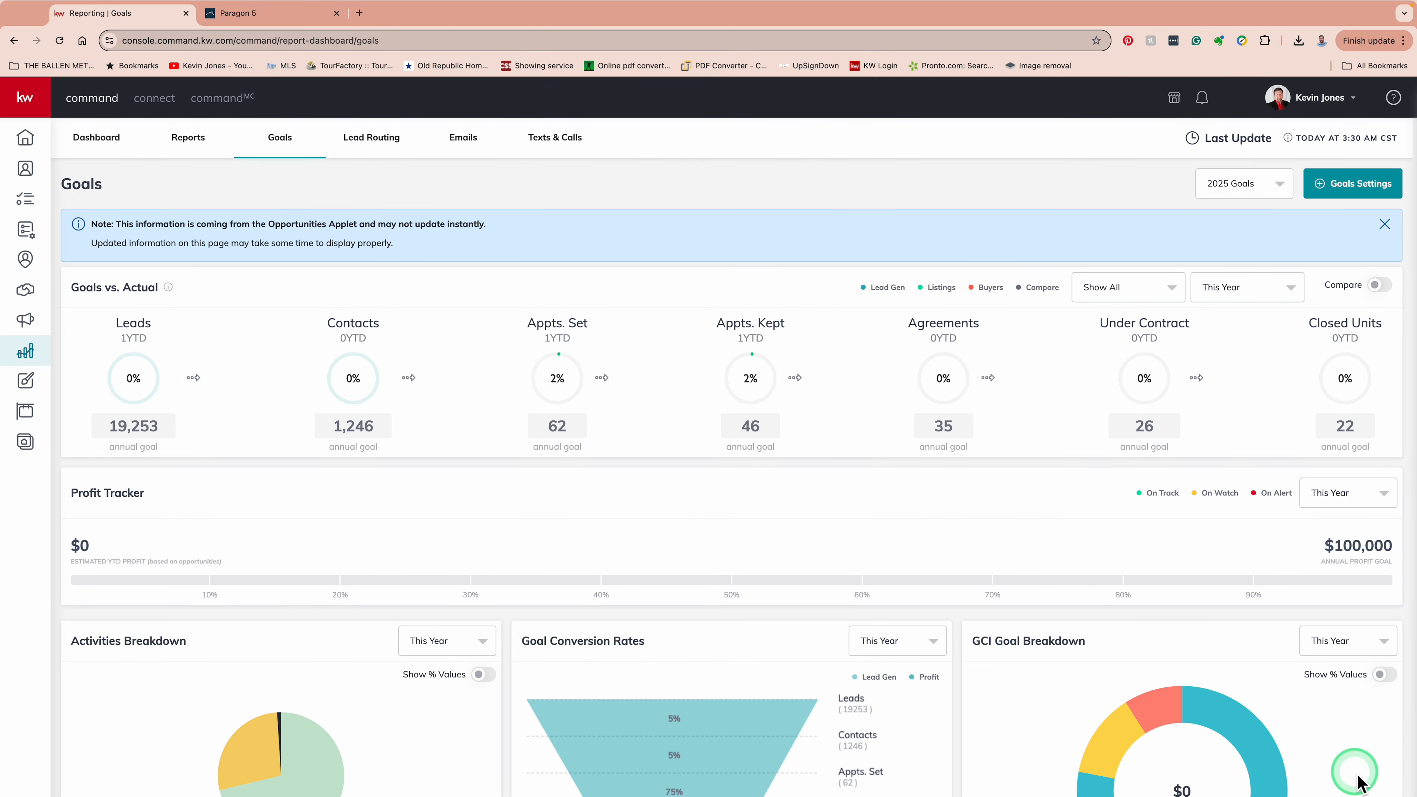
- Examine the 2025 goals dashboard, including Goals vs. Actual, Profit Tracker, Activities Breakdown, Goal Conversion Rates and GCI Goal Breakdown
scroll(1003, 586, "down", 1)
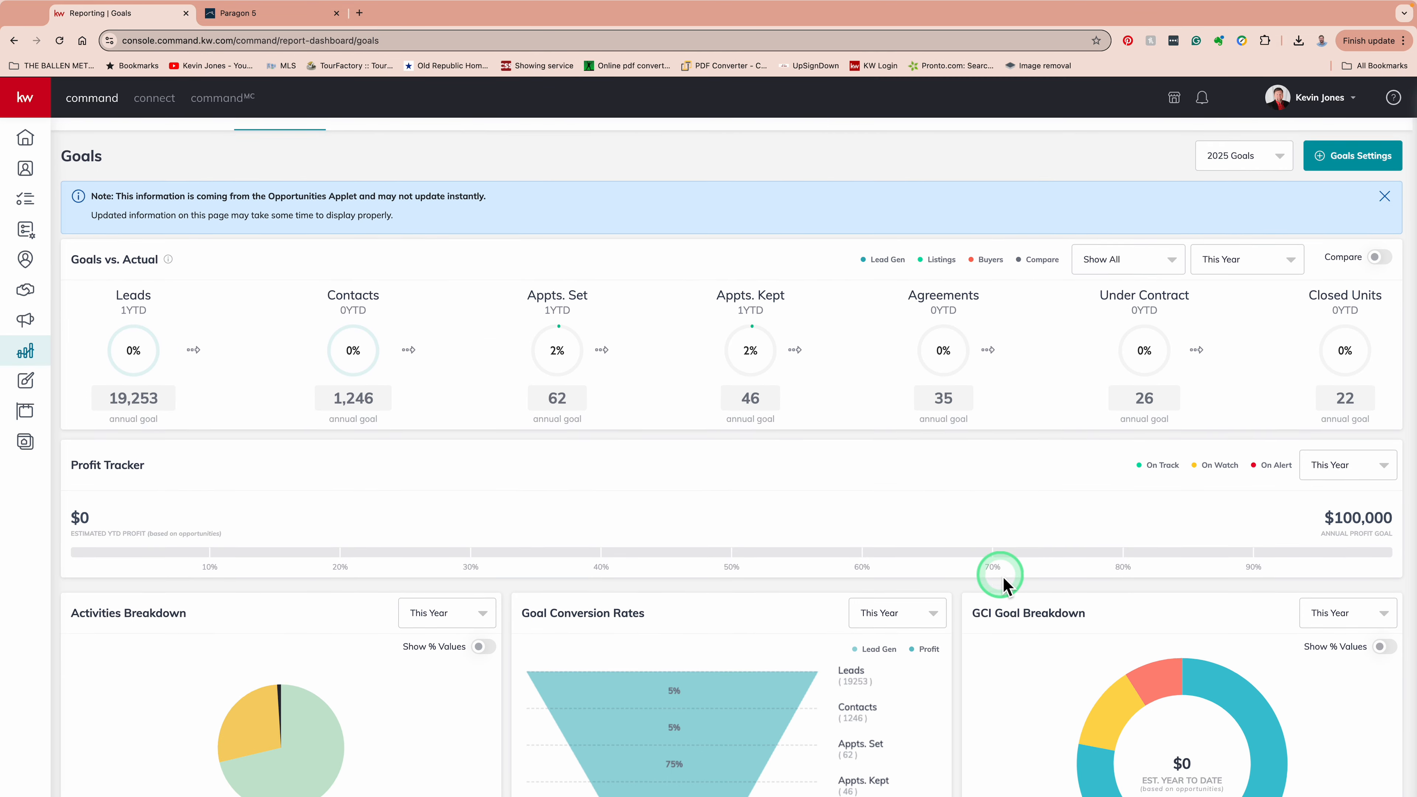
scroll(1003, 586, "down", 4)
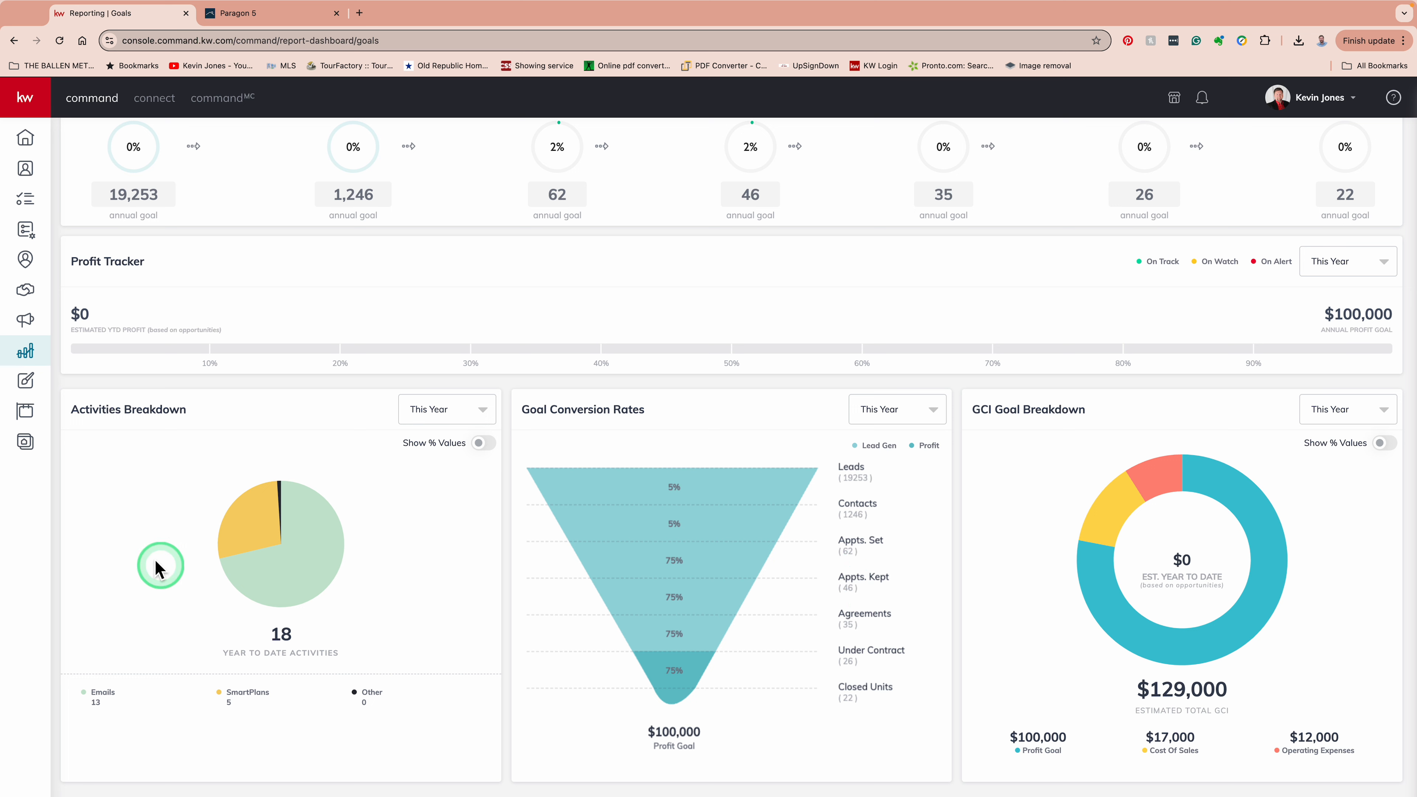
scroll(1031, 513, "up", 3)
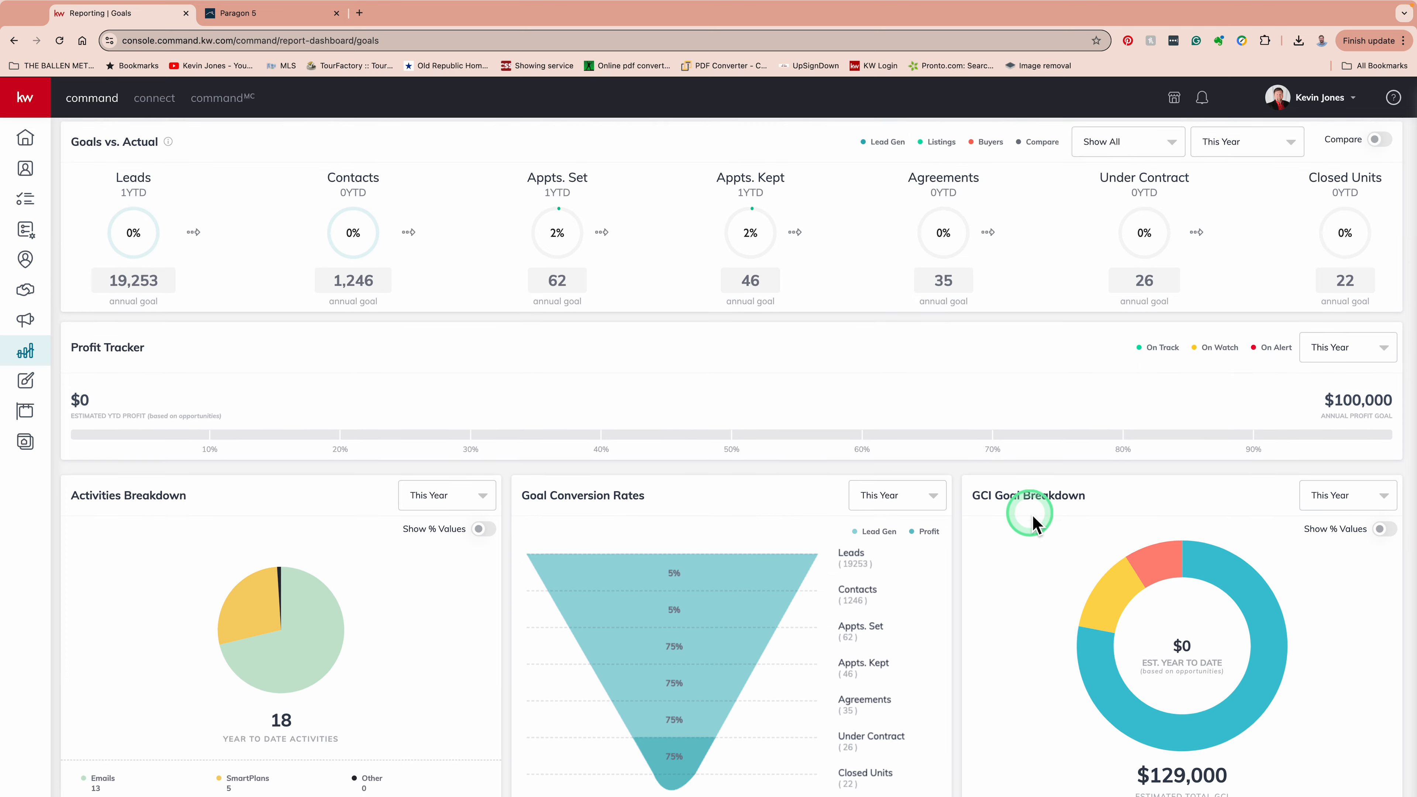
scroll(317, 294, "up", 3)
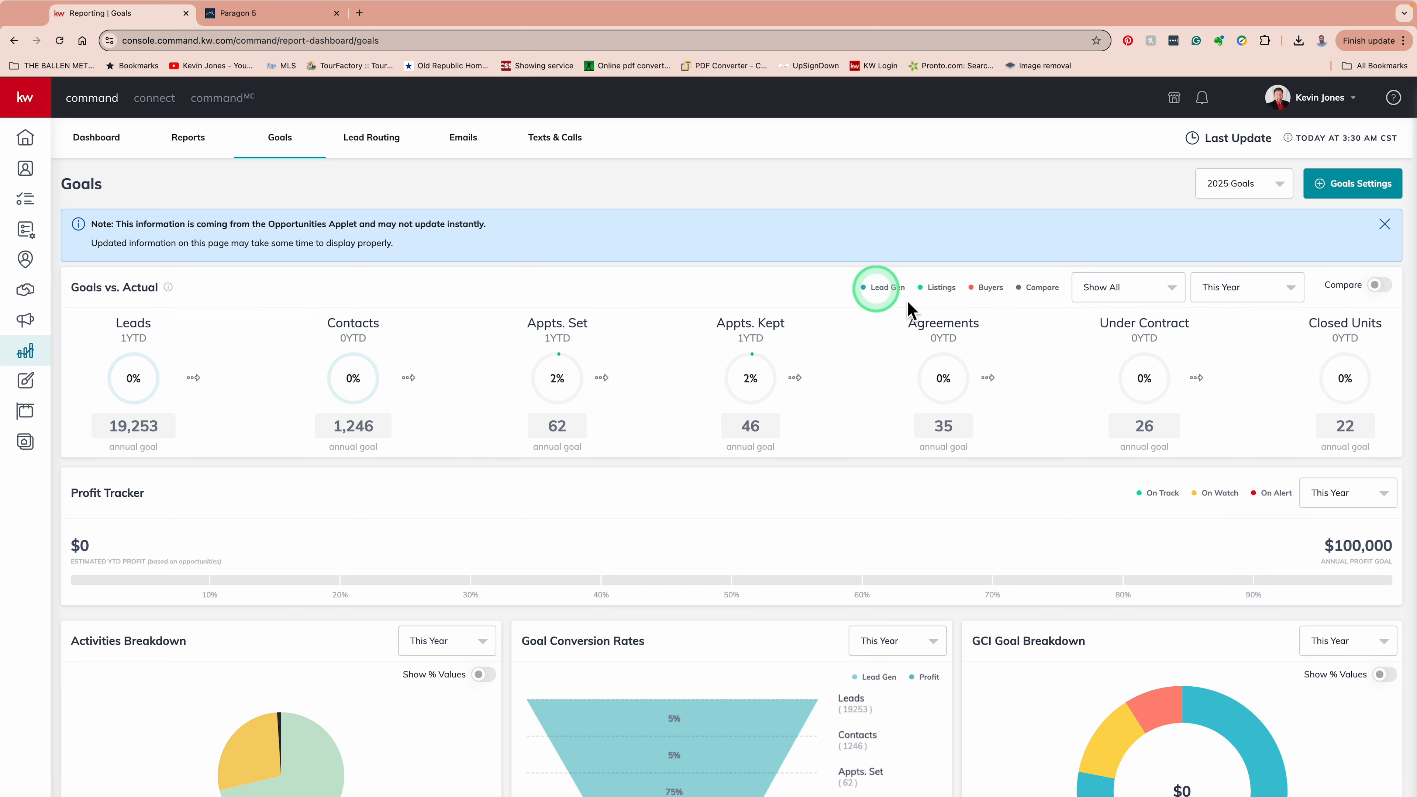
scroll(965, 477, "down", 2)
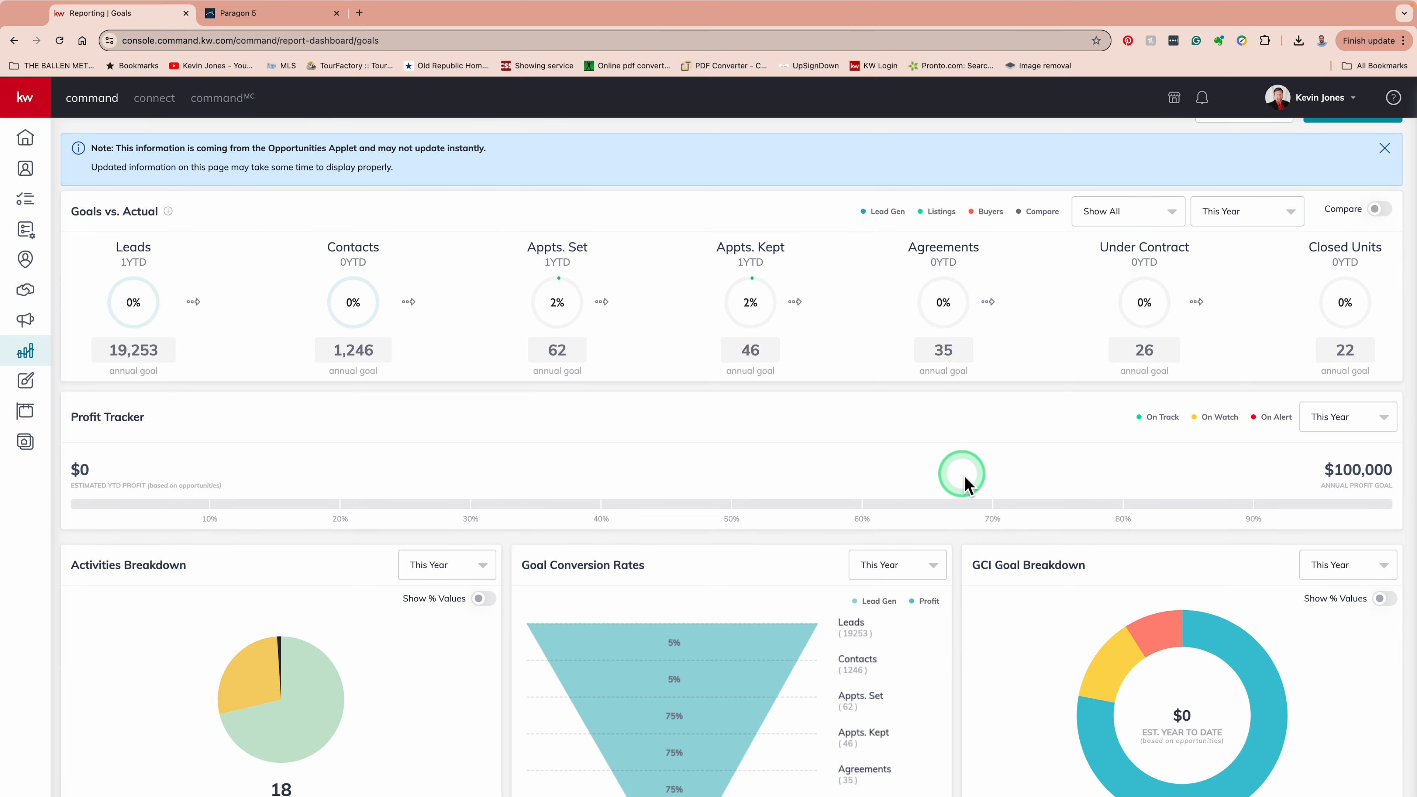
scroll(716, 482, "down", 3)
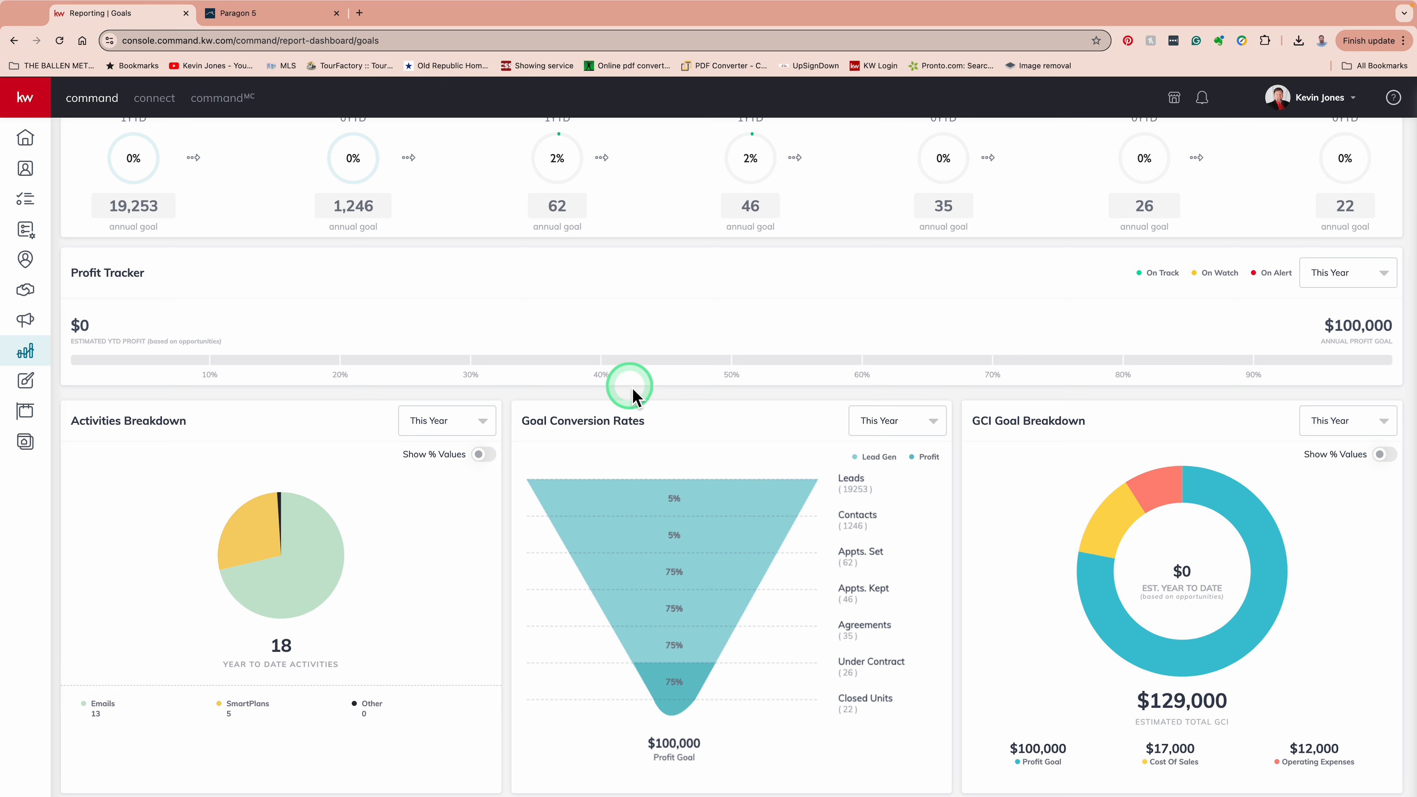
scroll(893, 621, "down", 1)
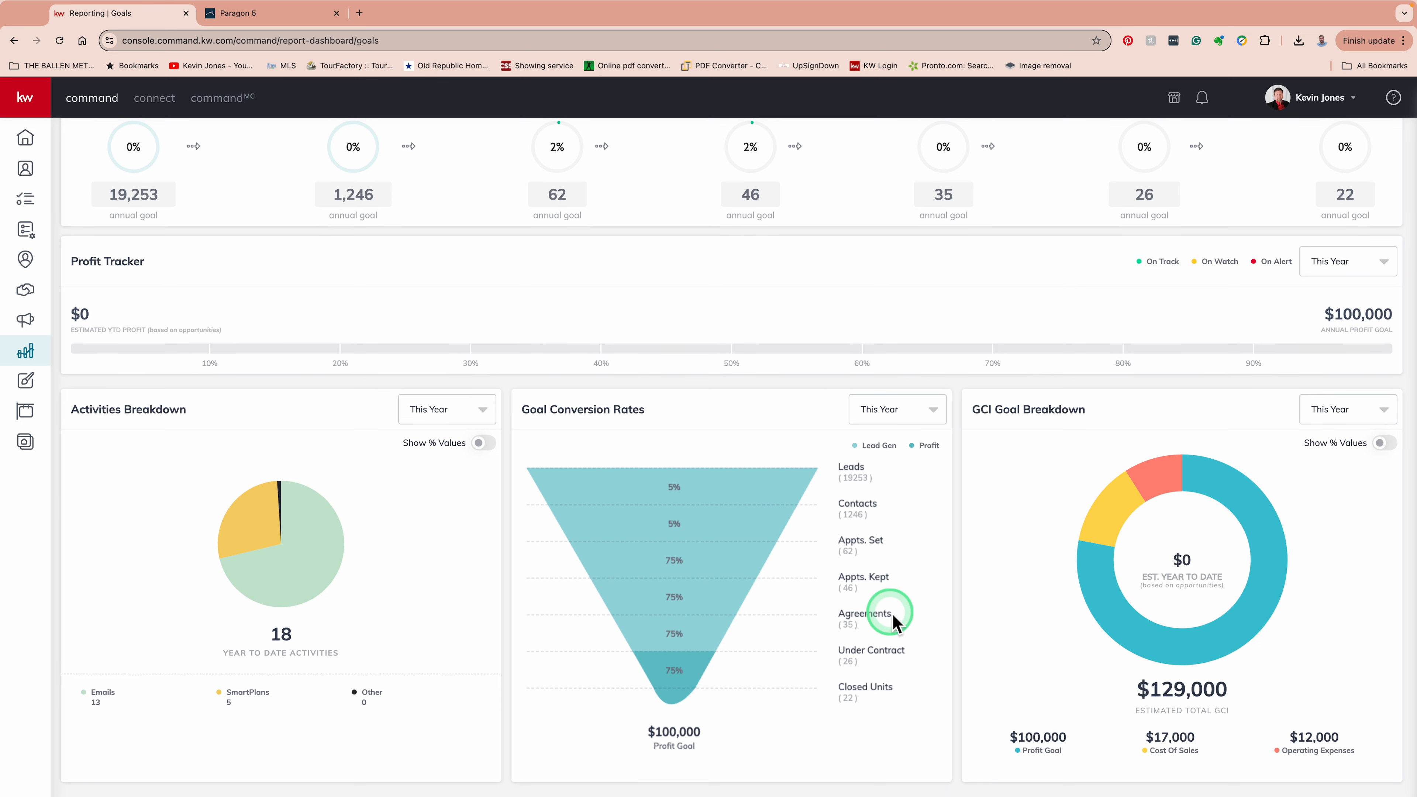
scroll(893, 621, "up", 5)
scroll(893, 621, "down", 5)
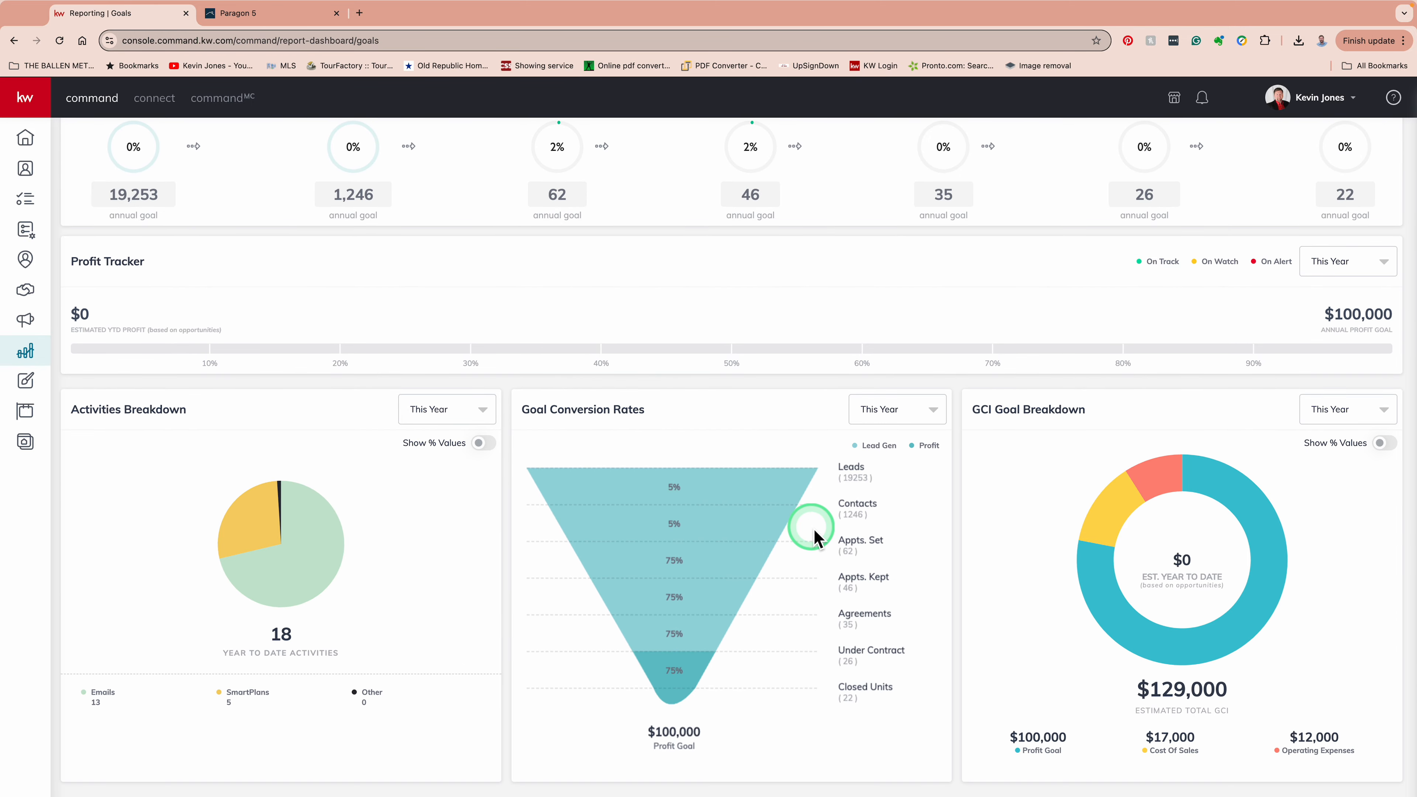
scroll(830, 421, "up", 5)
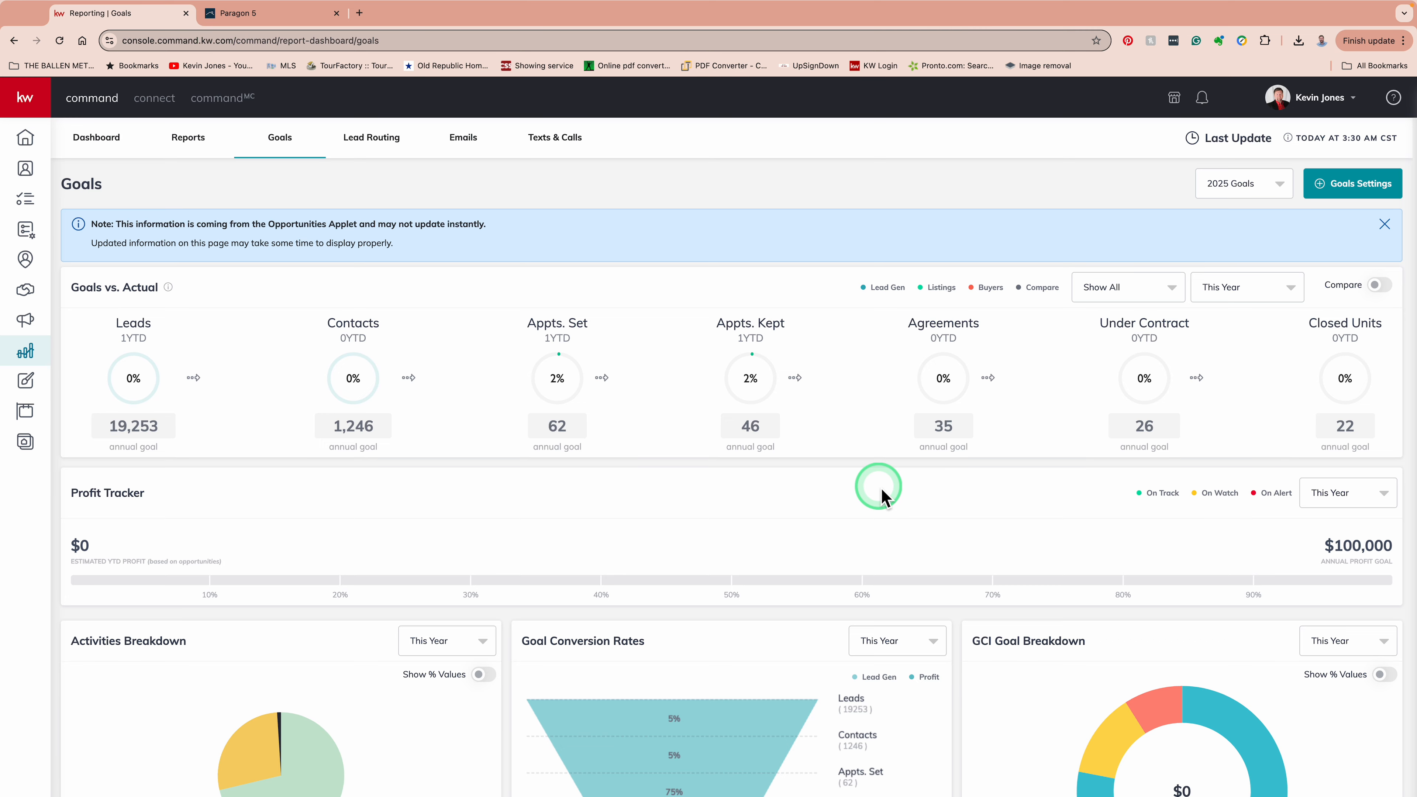
scroll(880, 496, "down", 5)
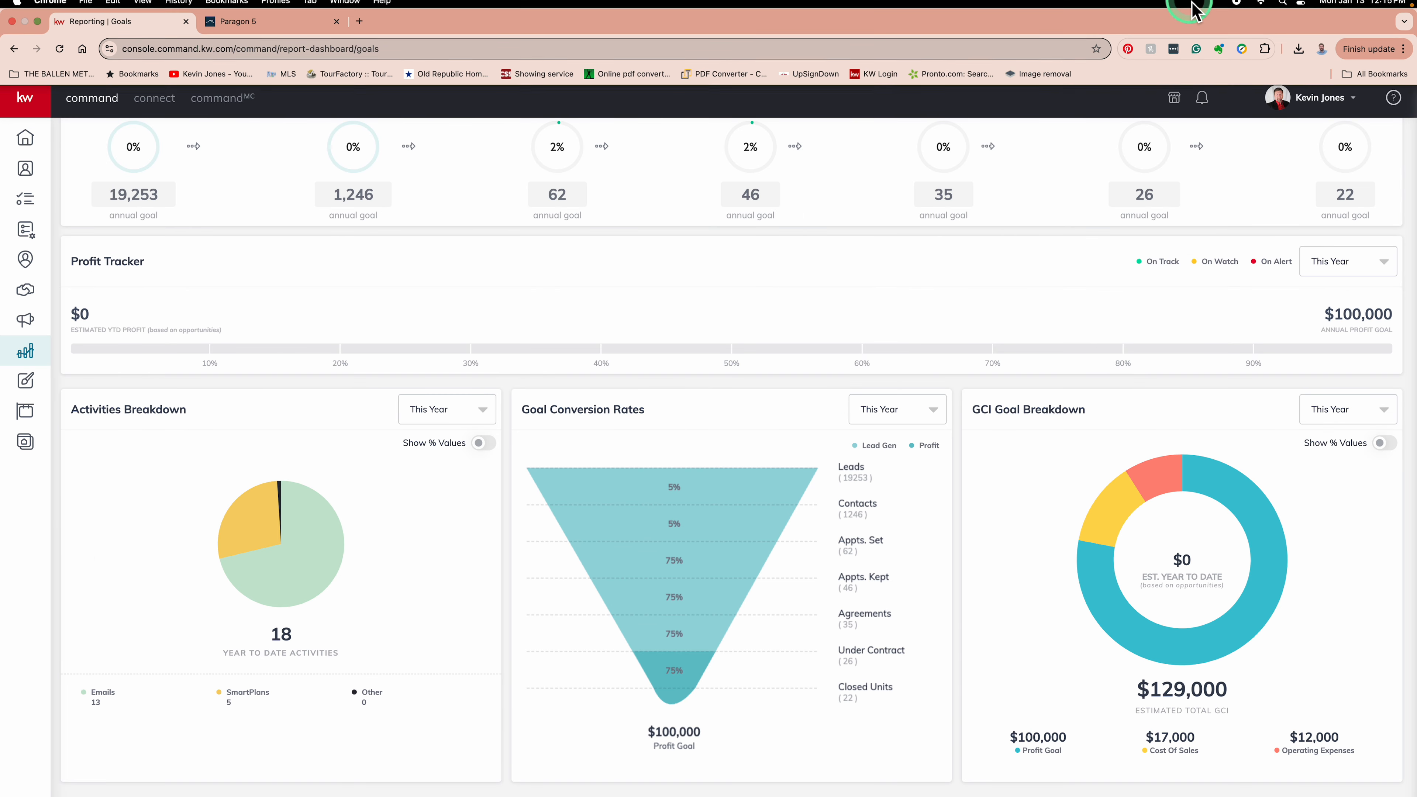